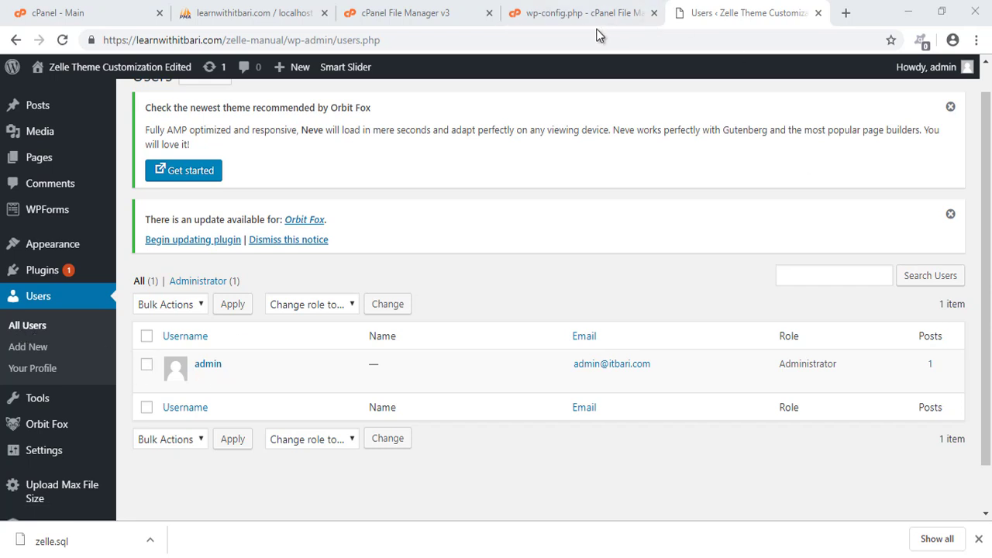
# Open the admin's own profile page from the Howdy menu and scan it.
pyautogui.moveTo(967, 67)
pyautogui.click(899, 123)
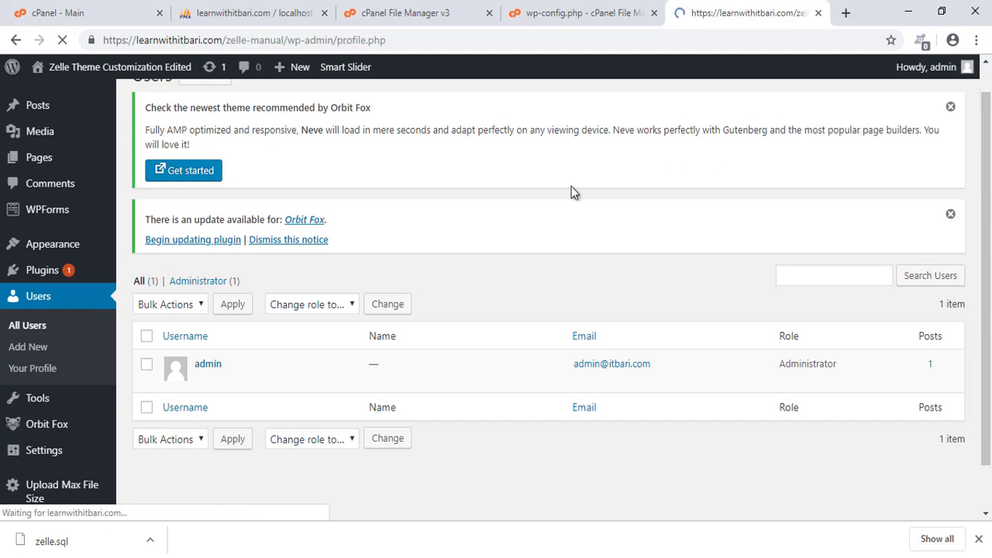
pyautogui.scroll(-12, 550, 302)
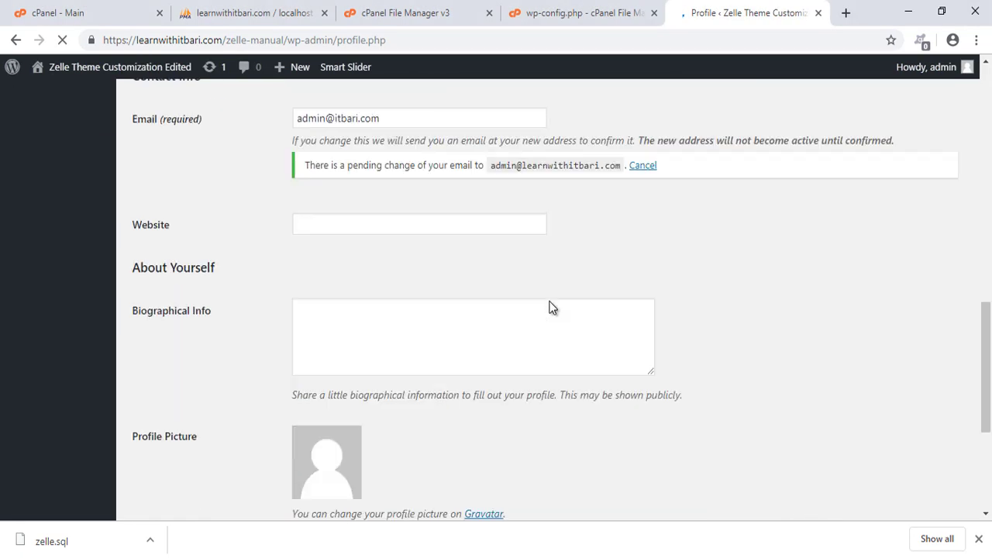
pyautogui.scroll(3, 549, 308)
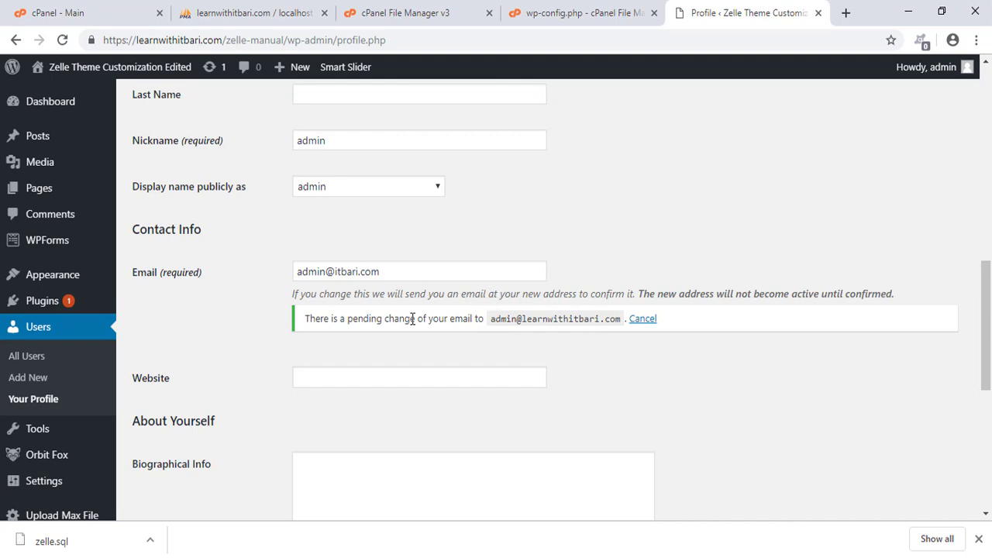
# Highlight the Email field and the pending new email address notice.
pyautogui.moveTo(264, 245)
pyautogui.mouseDown()
pyautogui.moveTo(687, 354)
pyautogui.moveTo(900, 359)
pyautogui.mouseUp()
pyautogui.moveTo(418, 333); pyautogui.dragTo(461, 335)
pyautogui.press('Escape')
# Search cPanel's functions for EMAIL from the Main page.
pyautogui.click(419, 16)
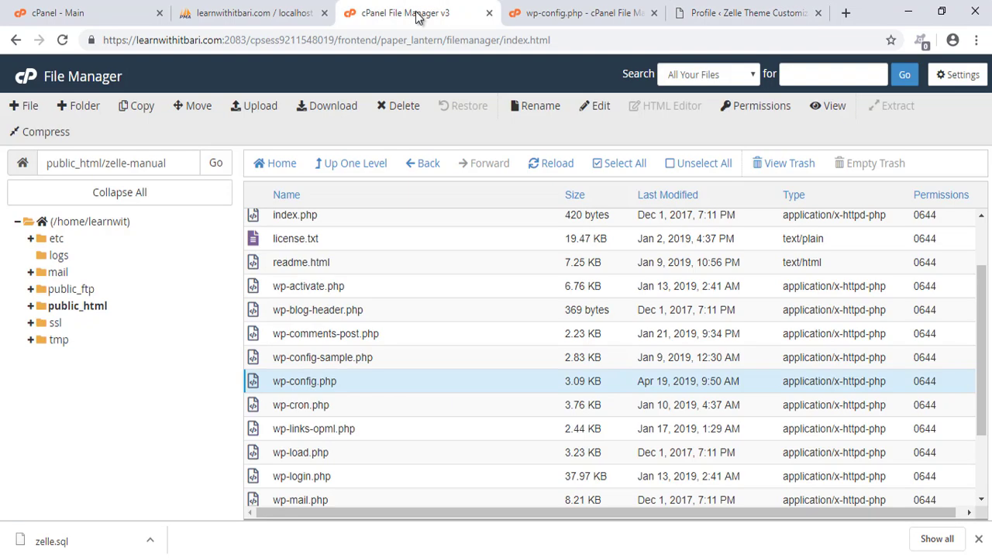
pyautogui.click(84, 20)
pyautogui.click(243, 113)
pyautogui.write('EMAIL')
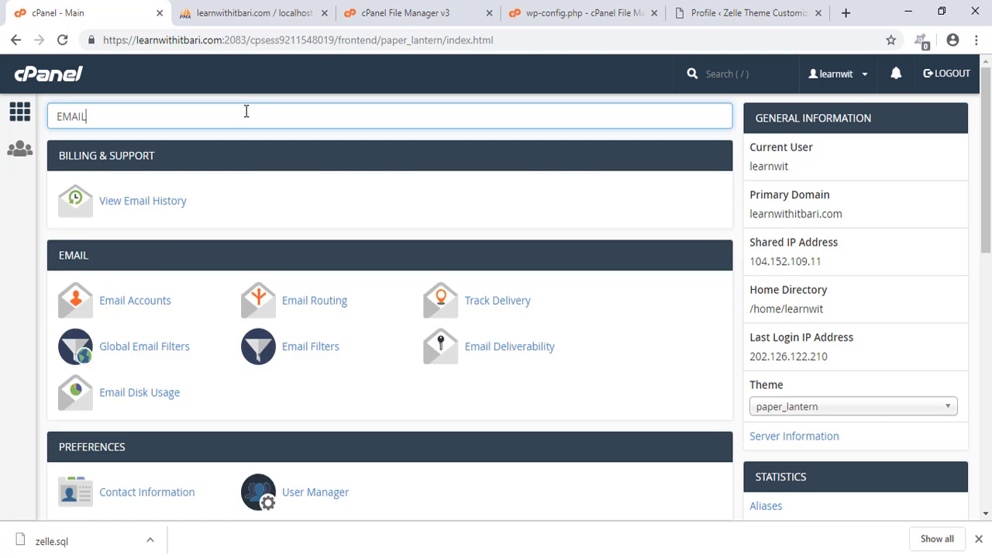
# Open Email Accounts and check email for the admin mailbox.
pyautogui.click(115, 304)
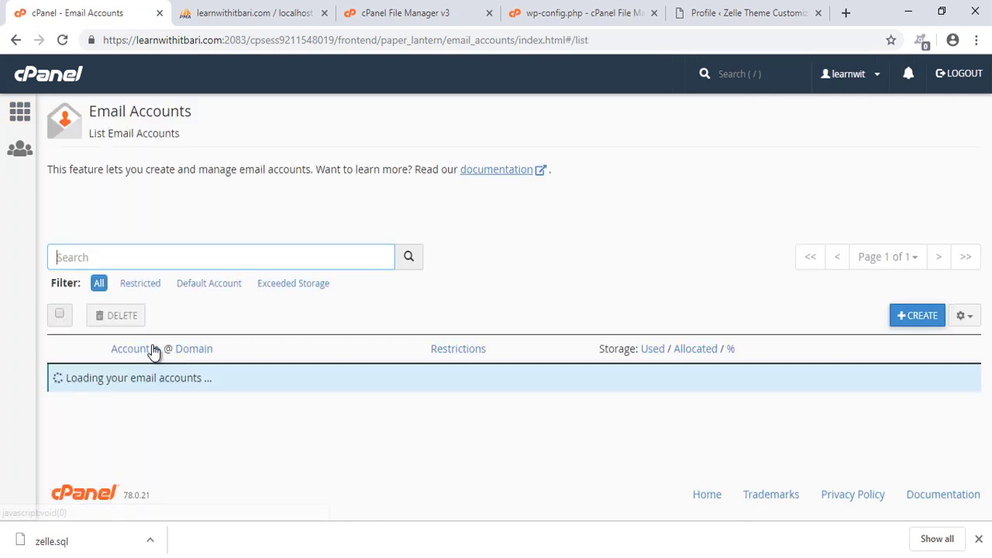
pyautogui.scroll(-1, 254, 351)
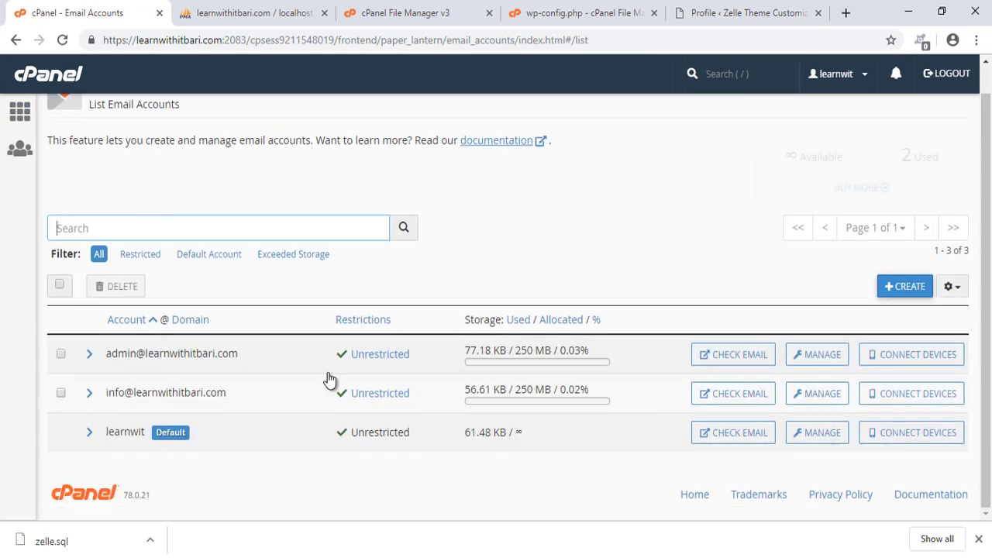
pyautogui.click(742, 356)
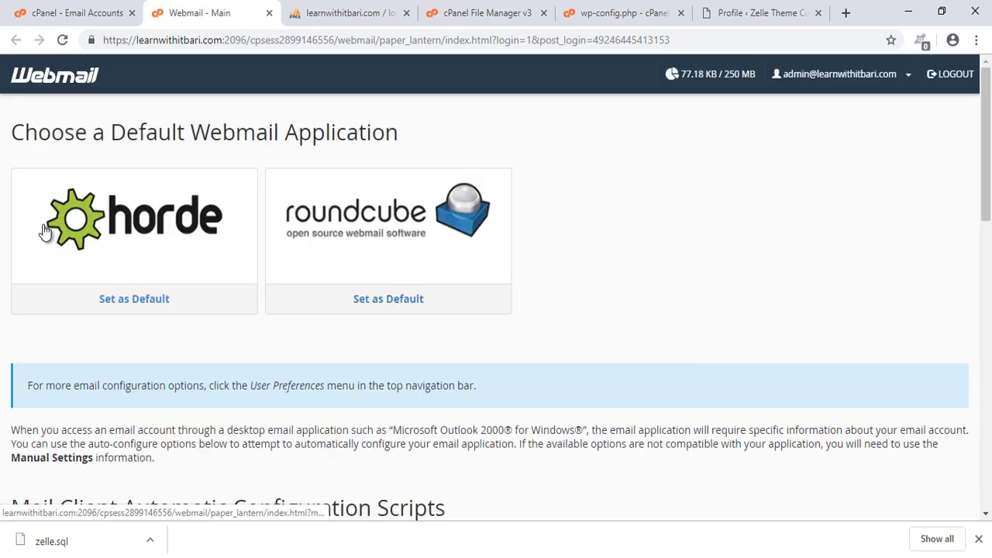
# In Roundcube, open the New Email Address message and follow its confirmation link.
pyautogui.click(407, 237)
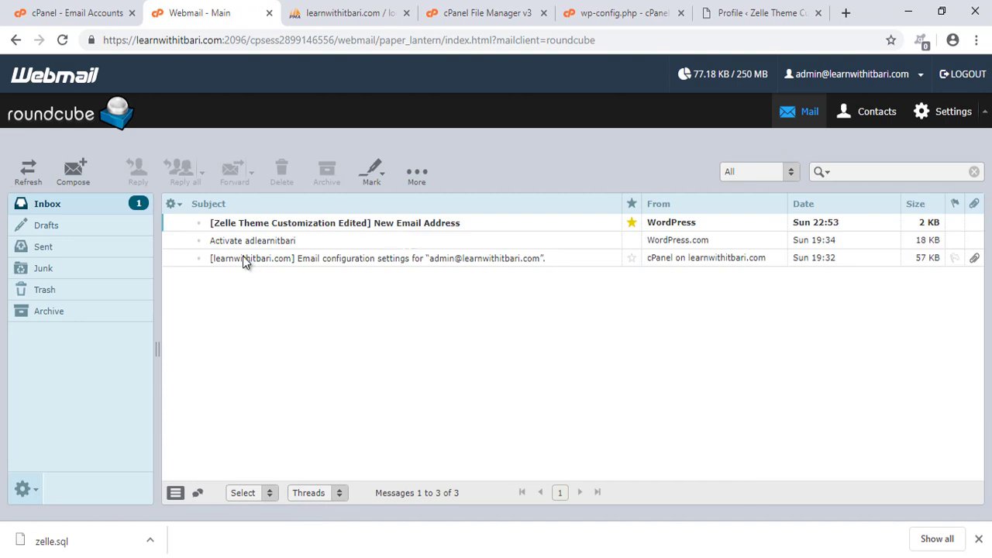
pyautogui.moveTo(200, 209)
pyautogui.mouseDown()
pyautogui.moveTo(318, 242)
pyautogui.moveTo(466, 249)
pyautogui.mouseUp()
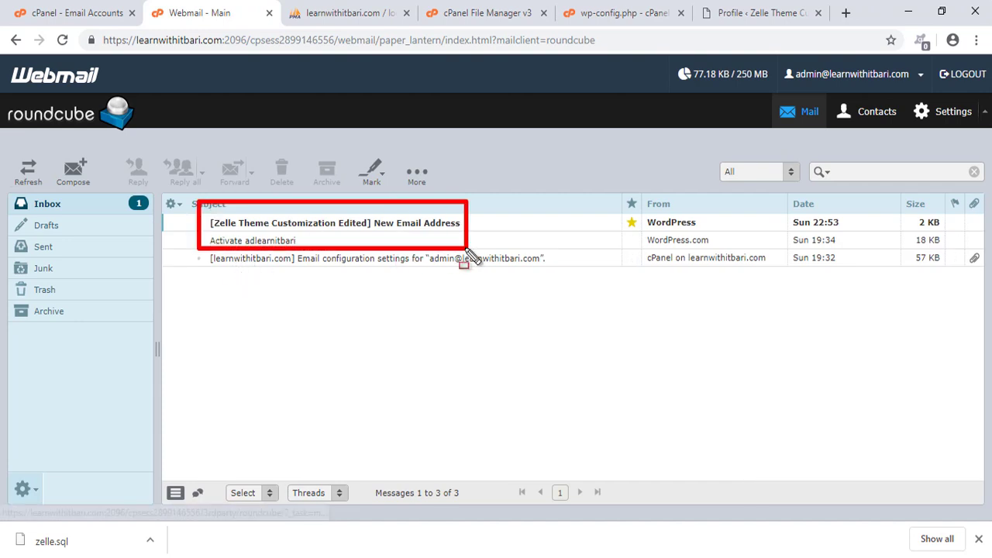
pyautogui.press('Escape')
pyautogui.doubleClick(396, 222)
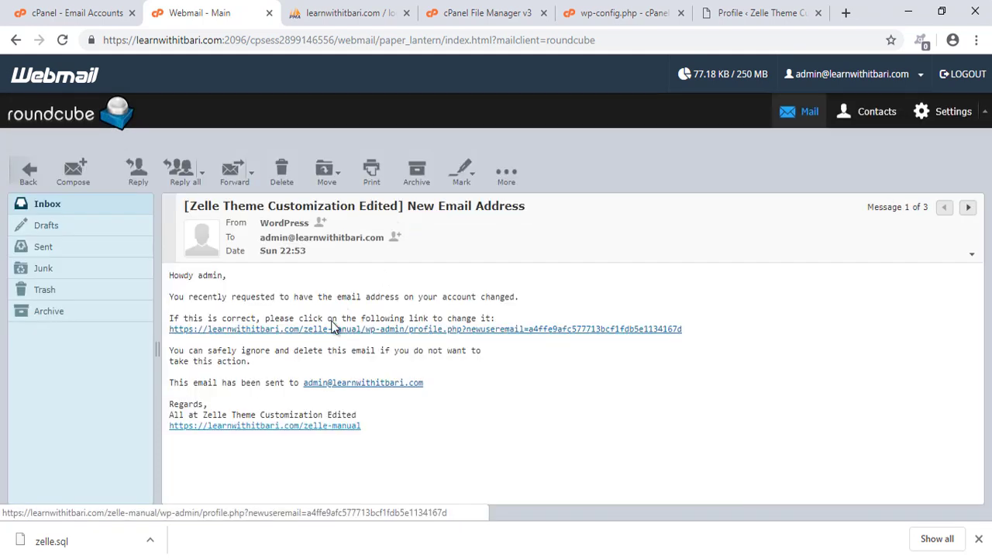
pyautogui.click(339, 331)
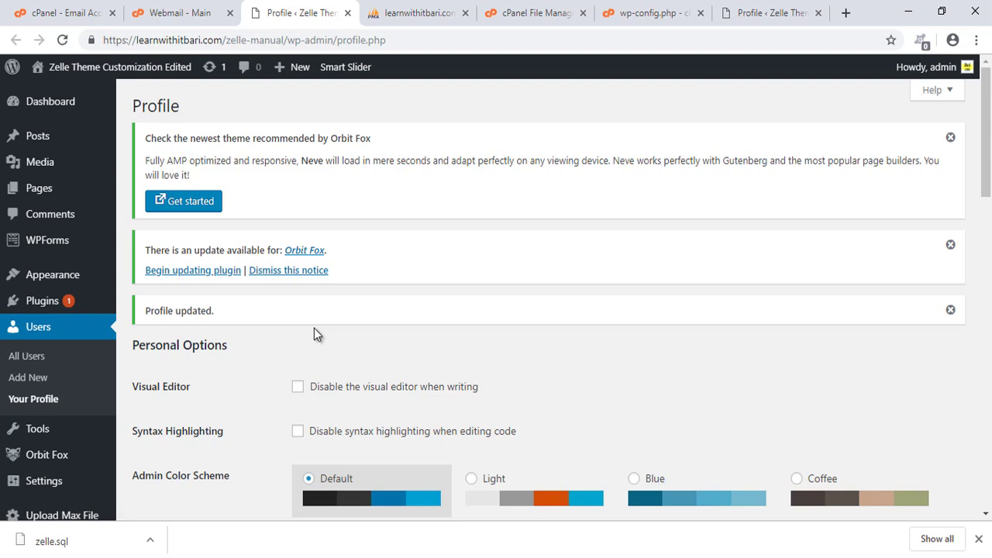
pyautogui.scroll(-4, 332, 336)
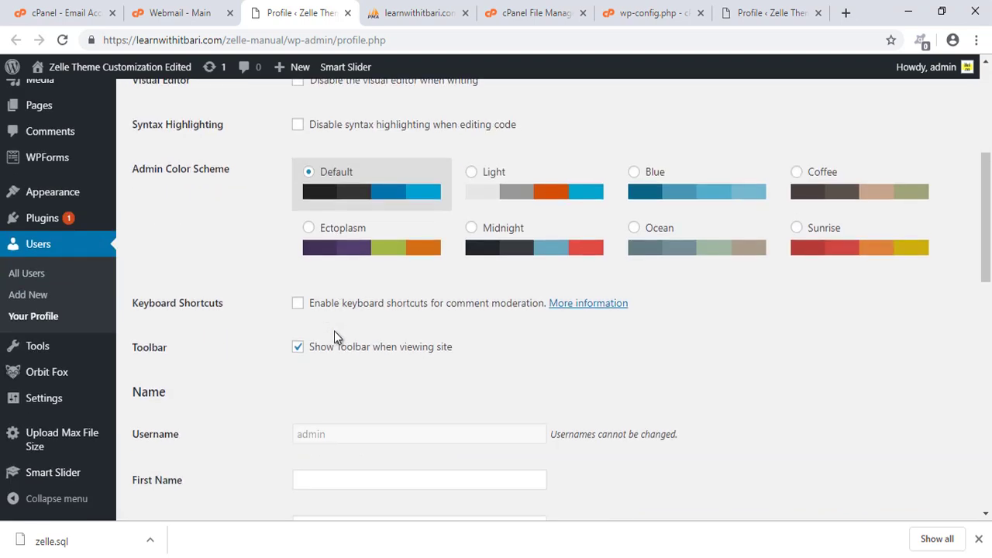
pyautogui.scroll(3, 380, 345)
pyautogui.scroll(-5, 417, 312)
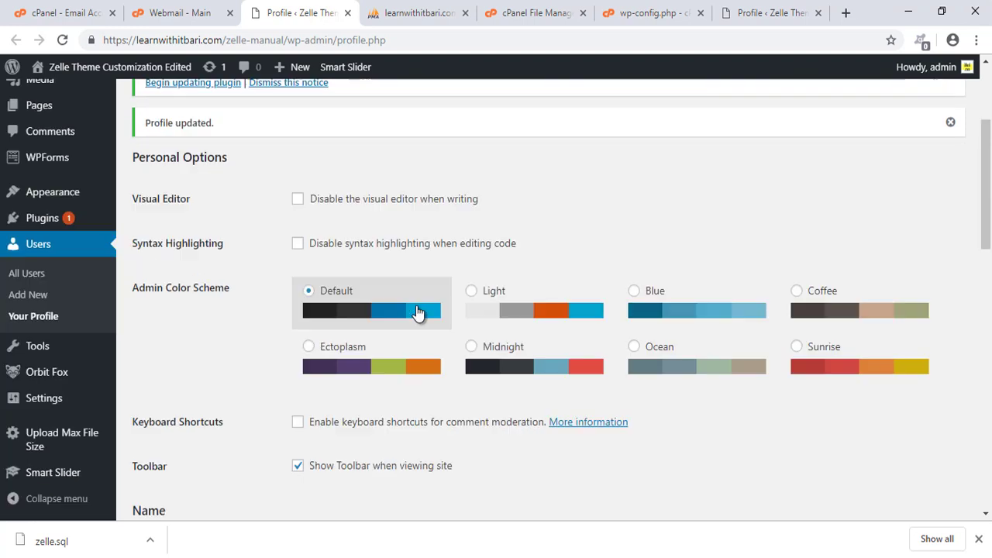
pyautogui.scroll(-5, 290, 313)
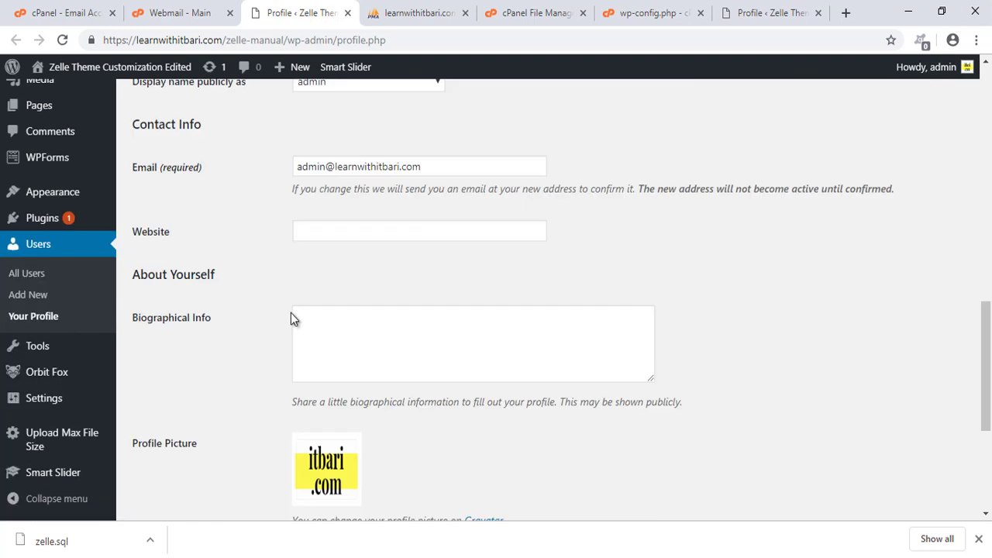
pyautogui.scroll(1, 291, 313)
pyautogui.moveTo(268, 206)
pyautogui.mouseDown()
pyautogui.moveTo(454, 263)
pyautogui.moveTo(638, 289)
pyautogui.mouseUp()
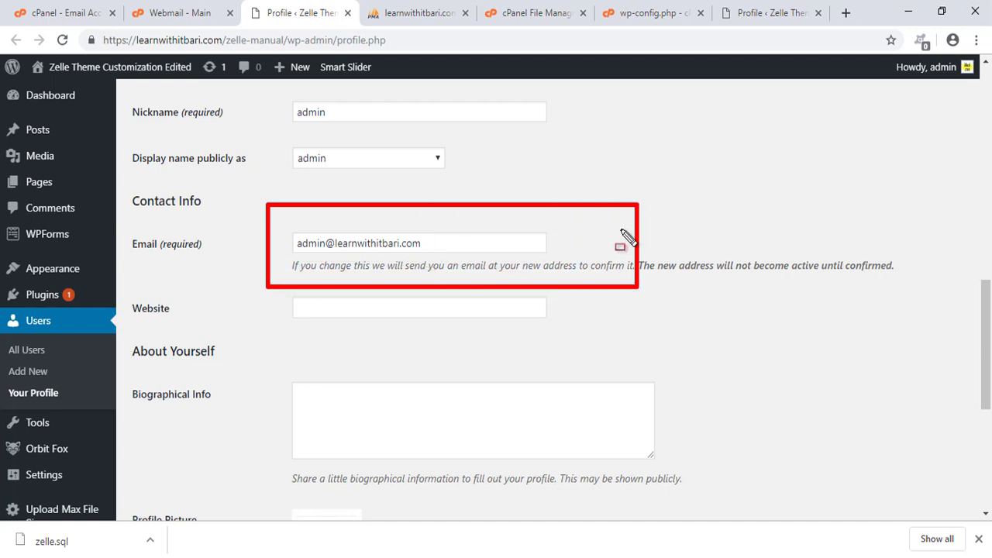
pyautogui.moveTo(638, 210); pyautogui.dragTo(684, 209)
pyautogui.moveTo(288, 222); pyautogui.dragTo(547, 262)
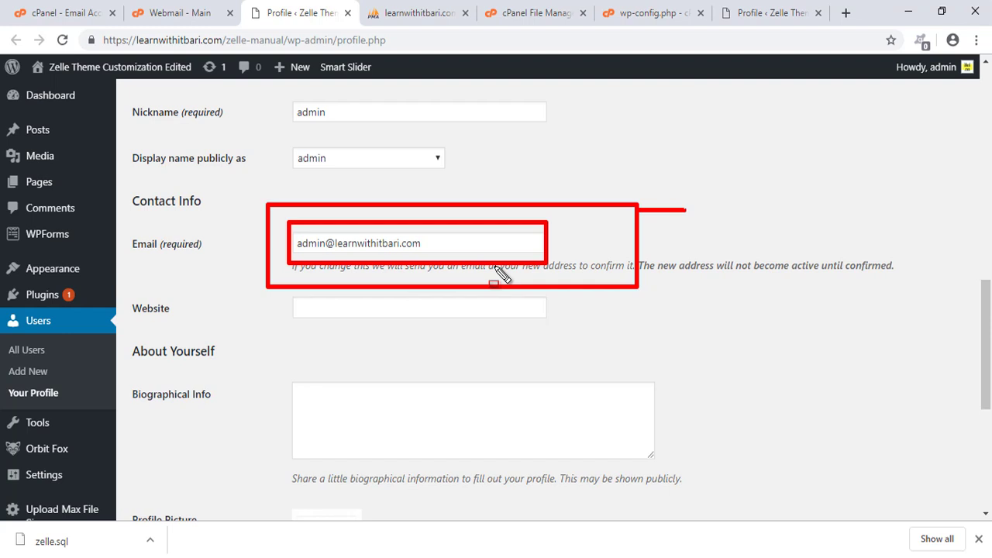
pyautogui.press('Escape')
pyautogui.scroll(3, 542, 310)
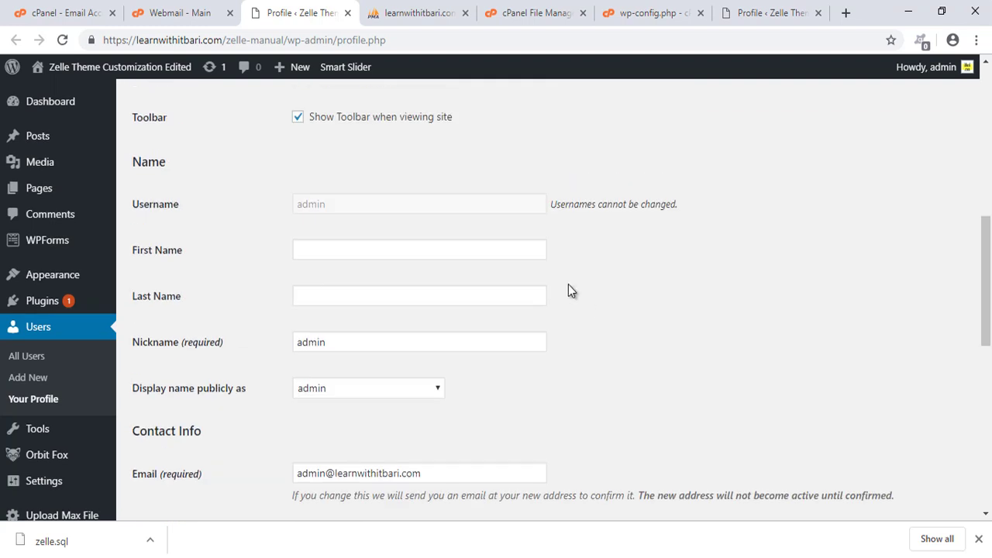
pyautogui.moveTo(952, 72)
pyautogui.hotkey('ctrl', '2')
pyautogui.moveTo(122, 181)
pyautogui.mouseDown()
pyautogui.moveTo(589, 240)
pyautogui.moveTo(717, 236)
pyautogui.moveTo(729, 204)
pyautogui.moveTo(758, 203)
pyautogui.mouseUp()
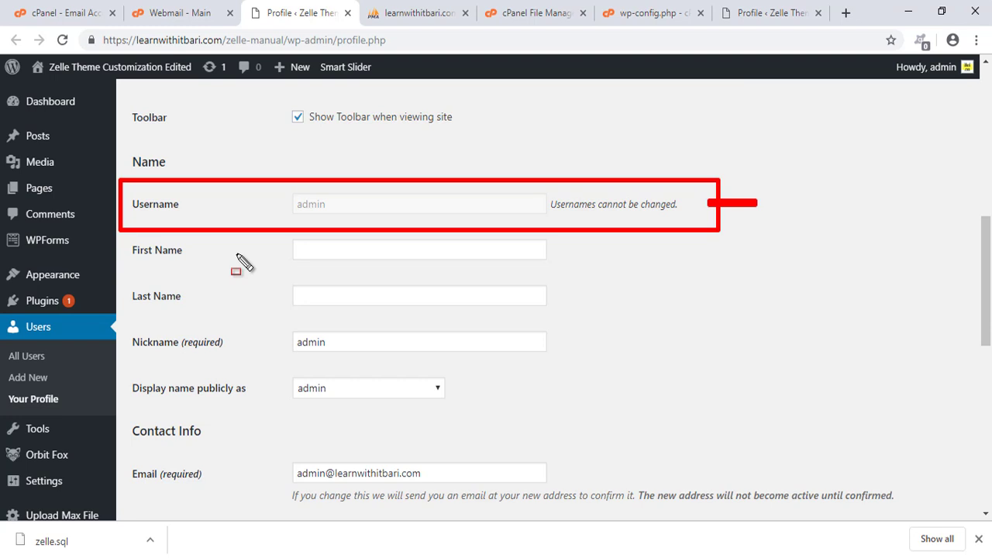
pyautogui.scroll(-1, 259, 254)
pyautogui.moveTo(924, 85)
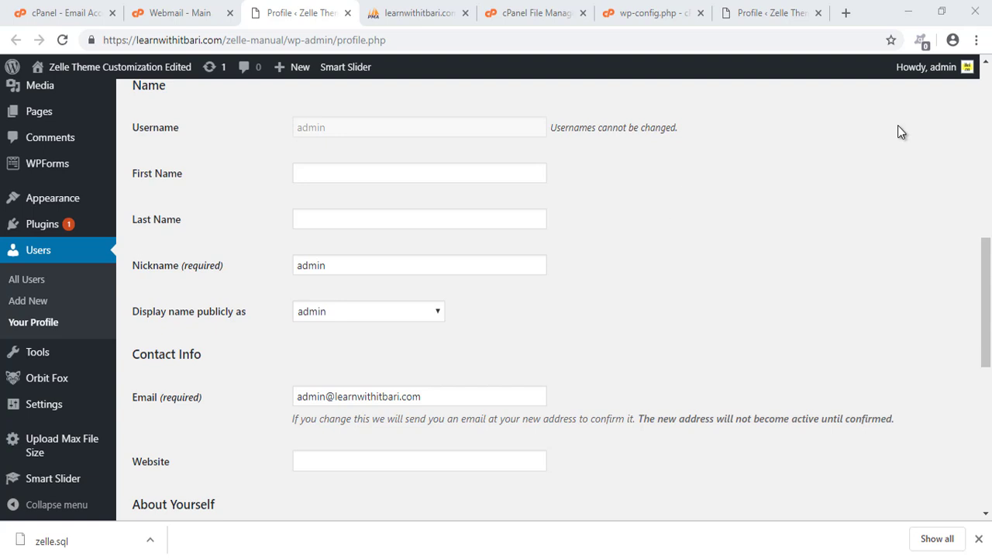
# Enter the first name, display the full first and last name publicly, and save the profile.
pyautogui.click(331, 177)
pyautogui.write('Abdul')
pyautogui.press('Tab')
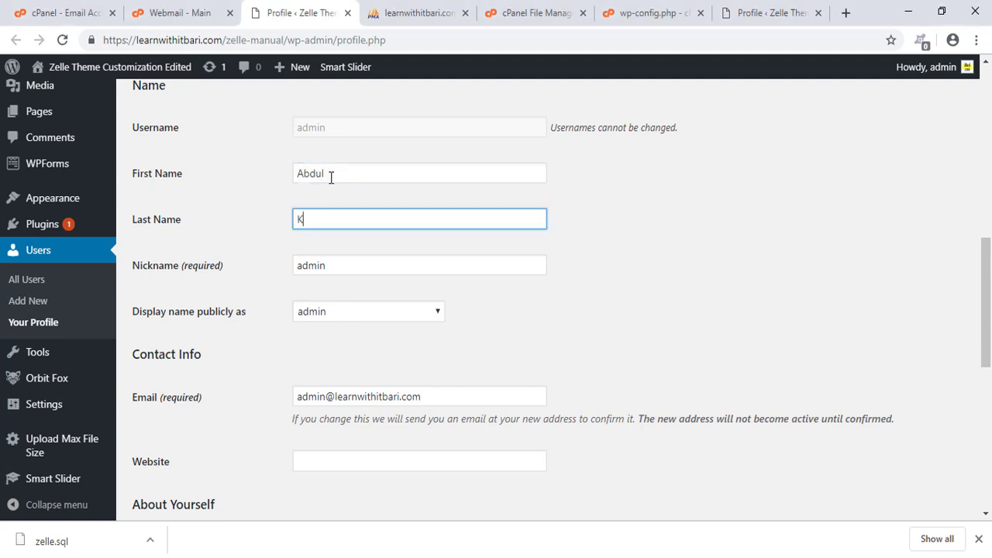
pyautogui.click(534, 320)
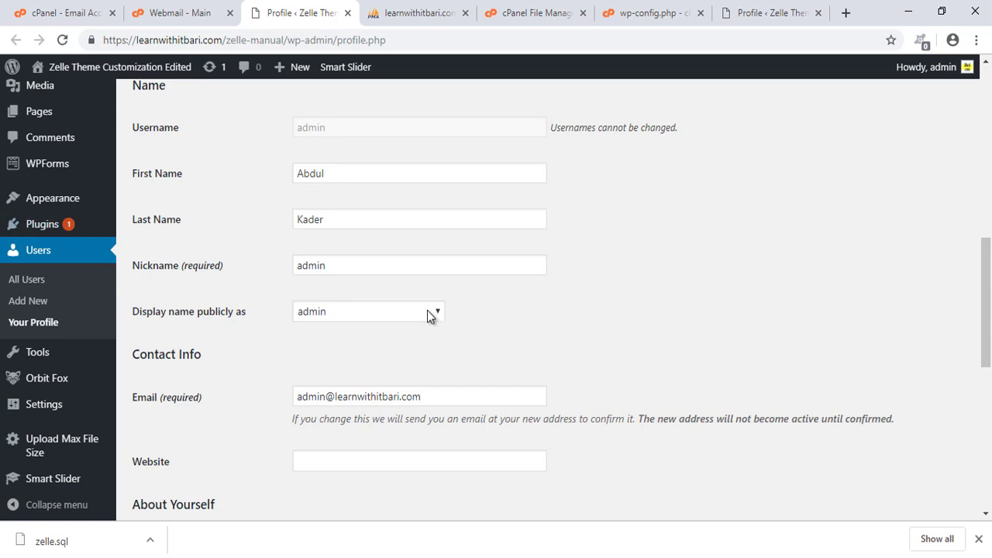
pyautogui.scroll(-1, 310, 295)
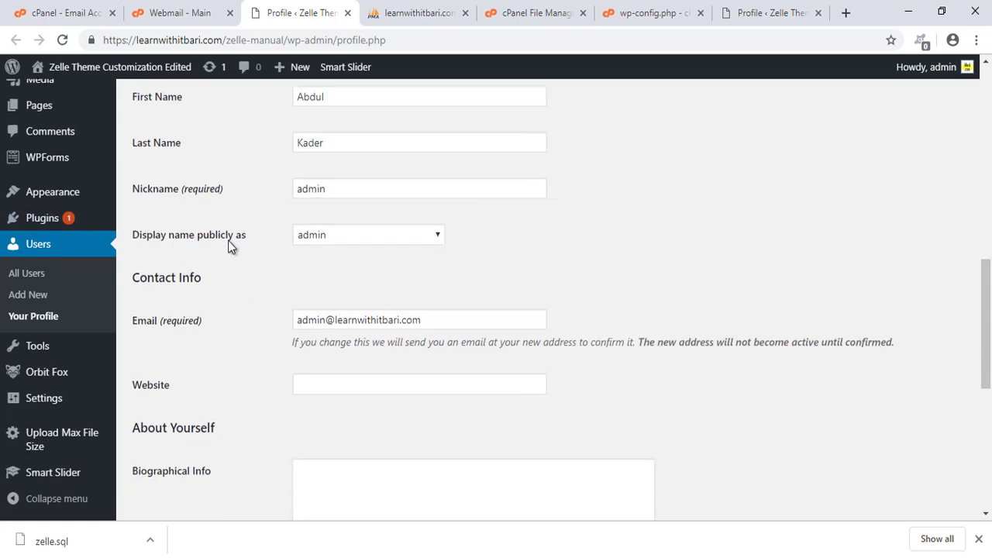
pyautogui.click(377, 236)
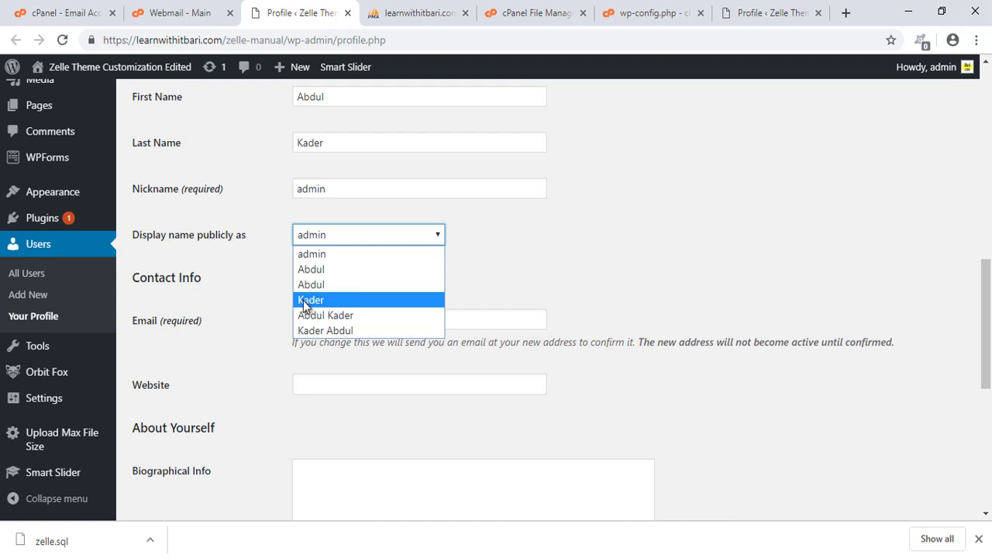
pyautogui.click(361, 316)
pyautogui.scroll(-5, 326, 349)
pyautogui.click(170, 487)
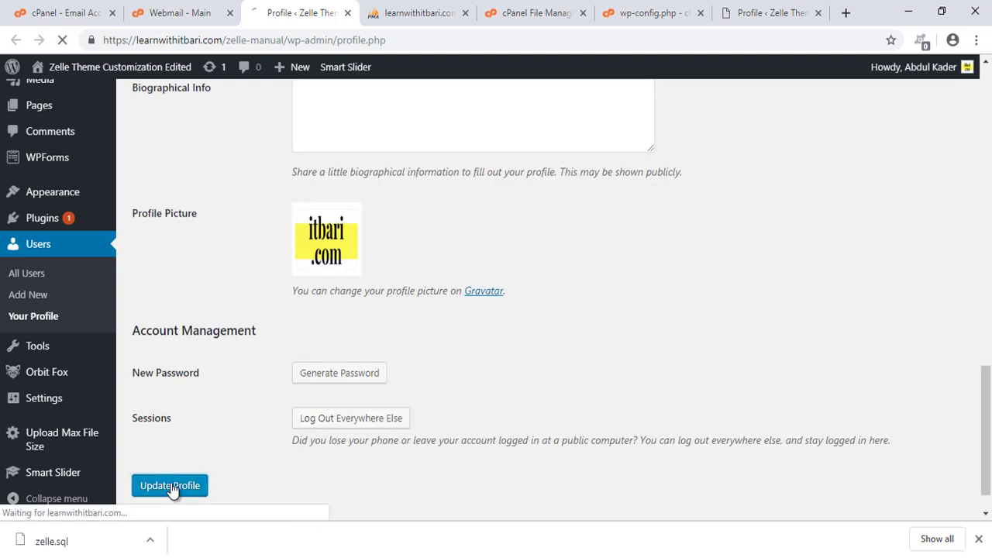
# Go to Users > Add New for the new user form.
pyautogui.scroll(5, 691, 338)
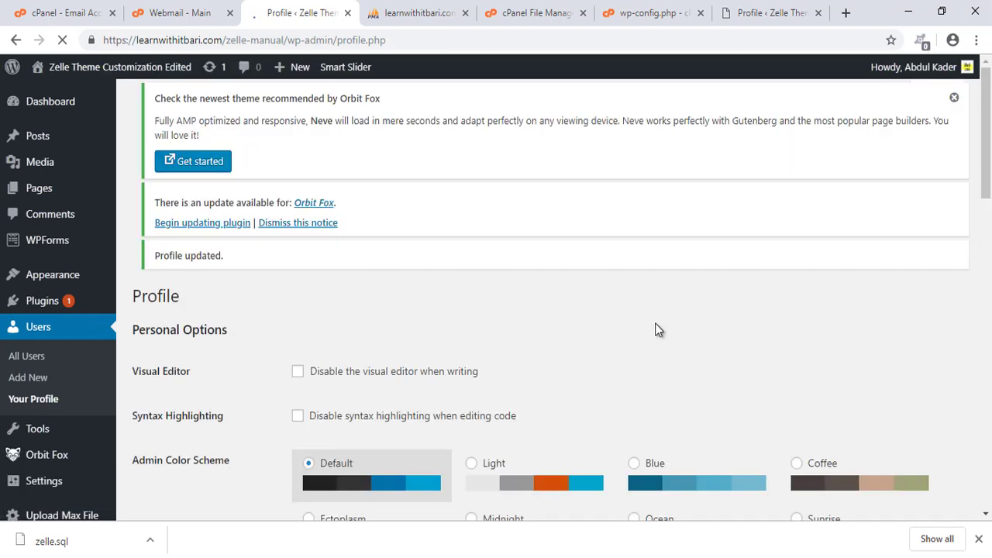
pyautogui.moveTo(935, 78)
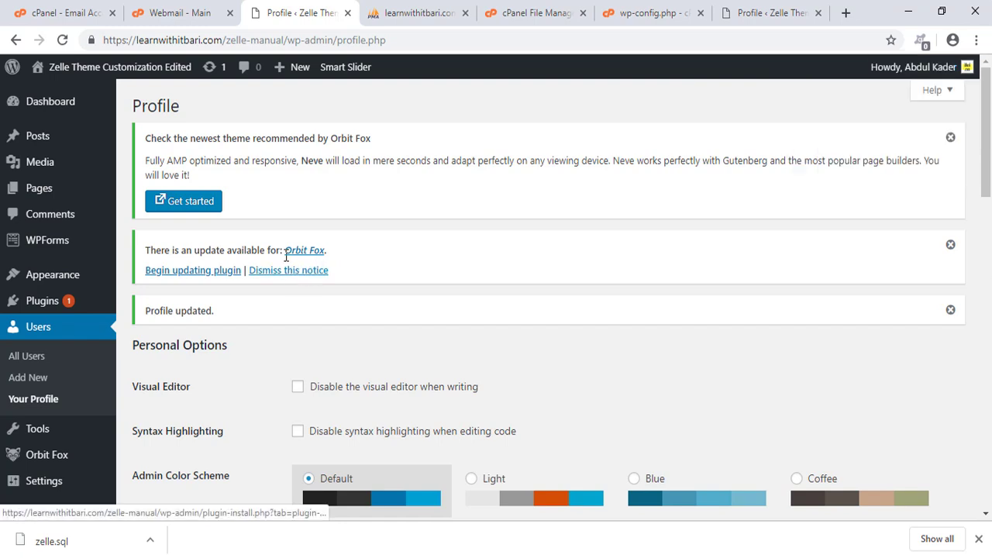
pyautogui.scroll(-3, 289, 265)
pyautogui.scroll(-4, 289, 267)
pyautogui.scroll(4, 289, 268)
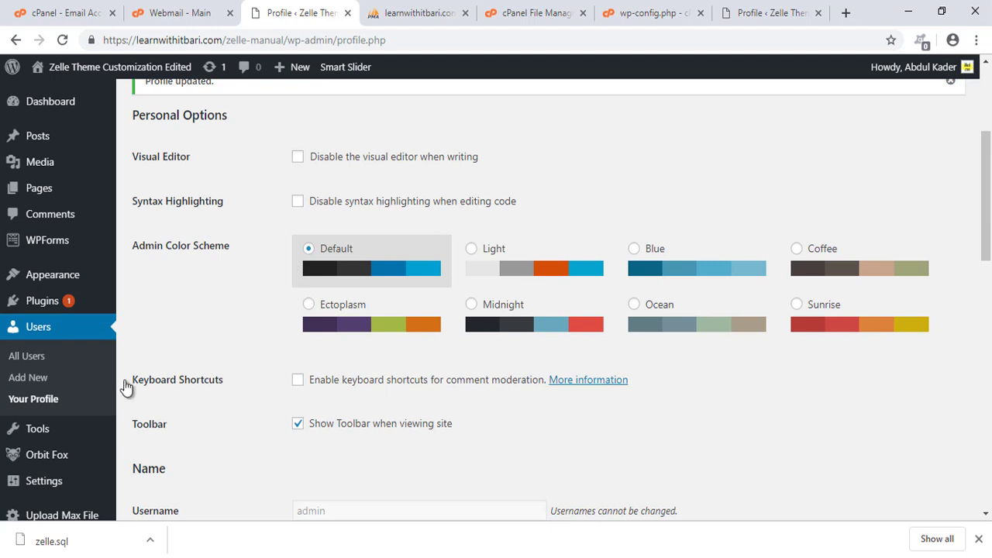
pyautogui.click(28, 379)
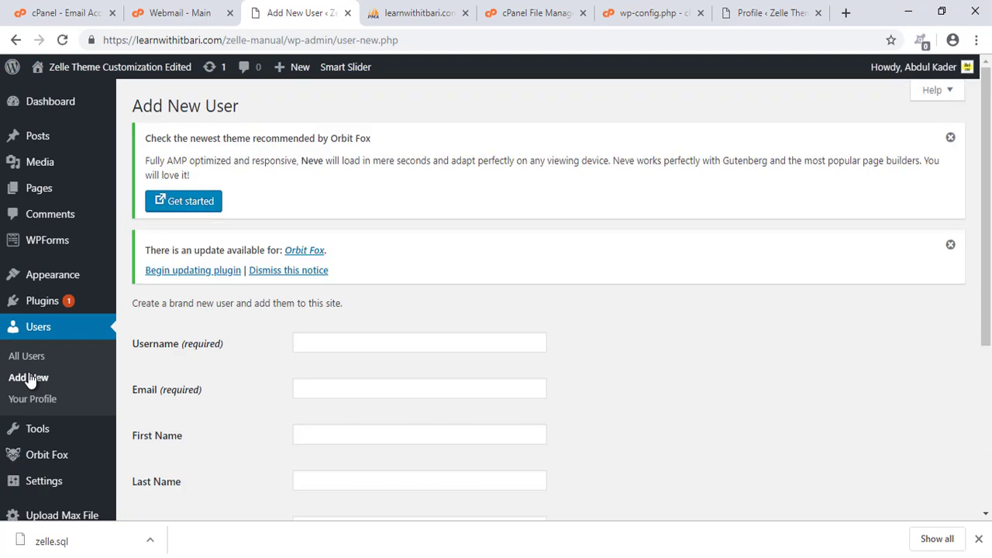
# Enter the username infoadmin and the new user's info email address.
pyautogui.scroll(-1, 46, 387)
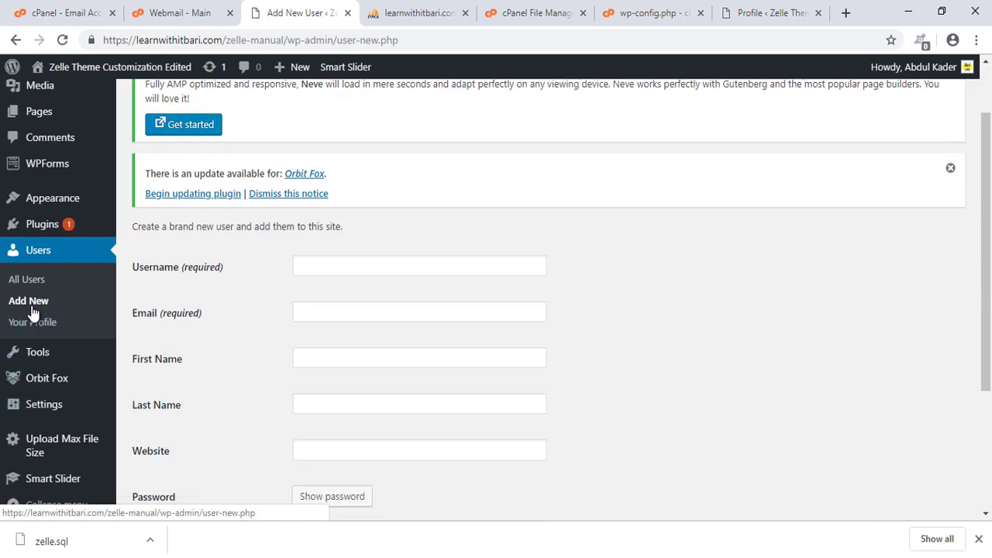
pyautogui.scroll(-1, 272, 261)
pyautogui.click(339, 190)
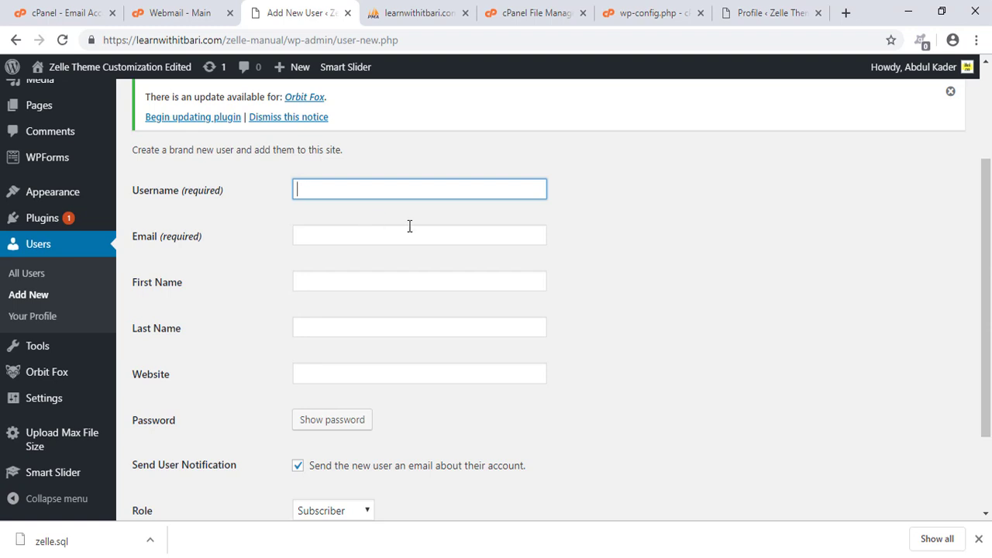
pyautogui.write('admin')
pyautogui.click(316, 235)
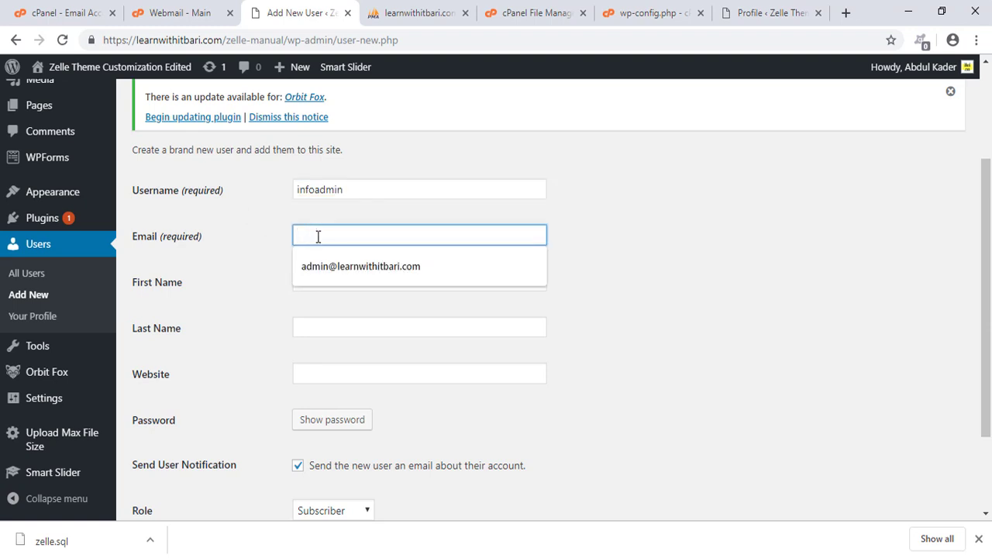
pyautogui.click(332, 278)
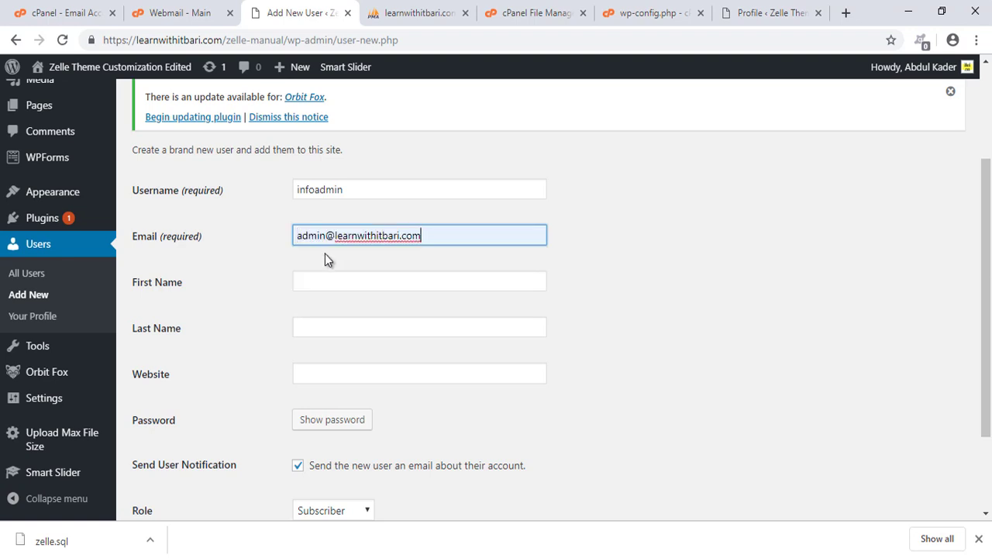
pyautogui.moveTo(325, 236); pyautogui.dragTo(282, 237)
pyautogui.write('info')
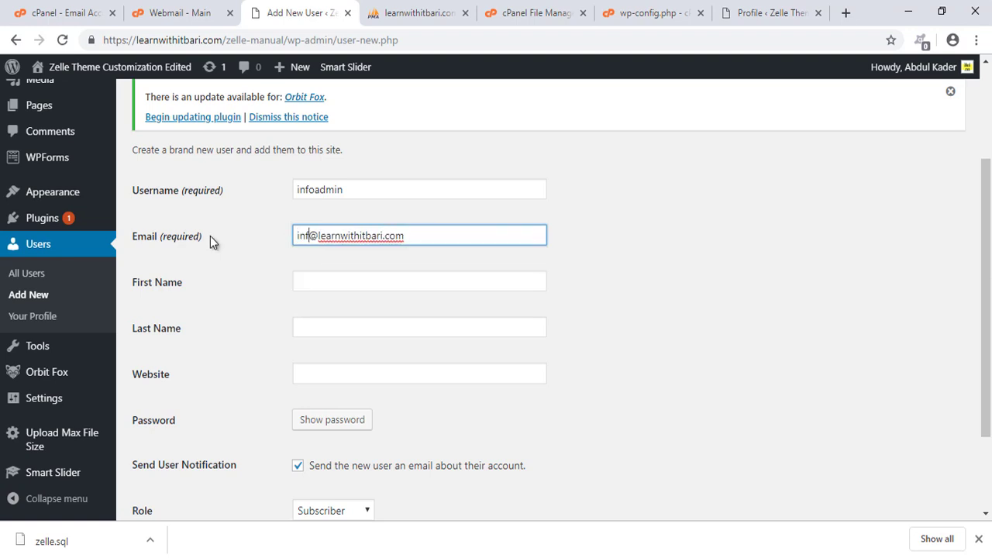
# Fill in first name Info and last name ITBari.
pyautogui.click(315, 284)
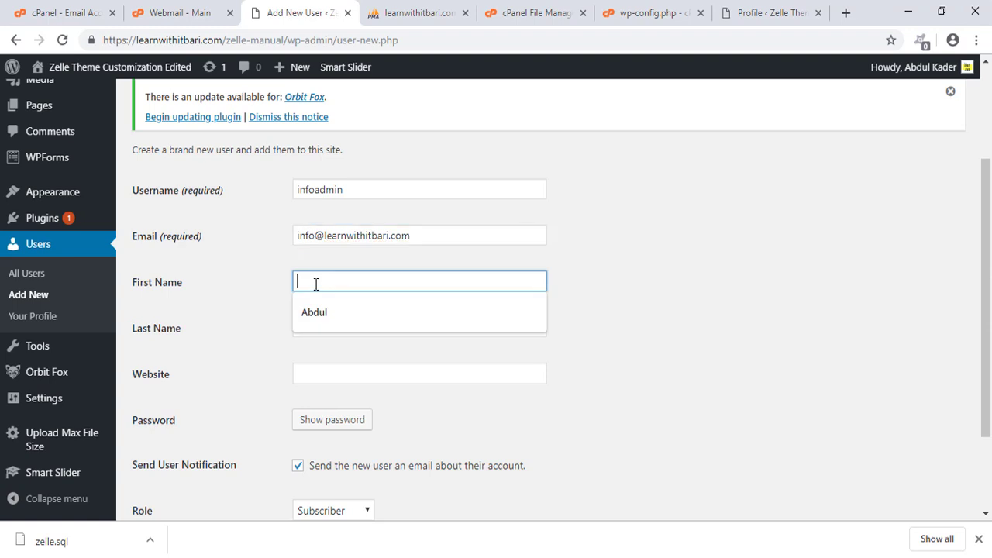
pyautogui.write('Info')
pyautogui.press('Tab')
pyautogui.write('ITB')
pyautogui.scroll(-2, 329, 279)
pyautogui.click(326, 242)
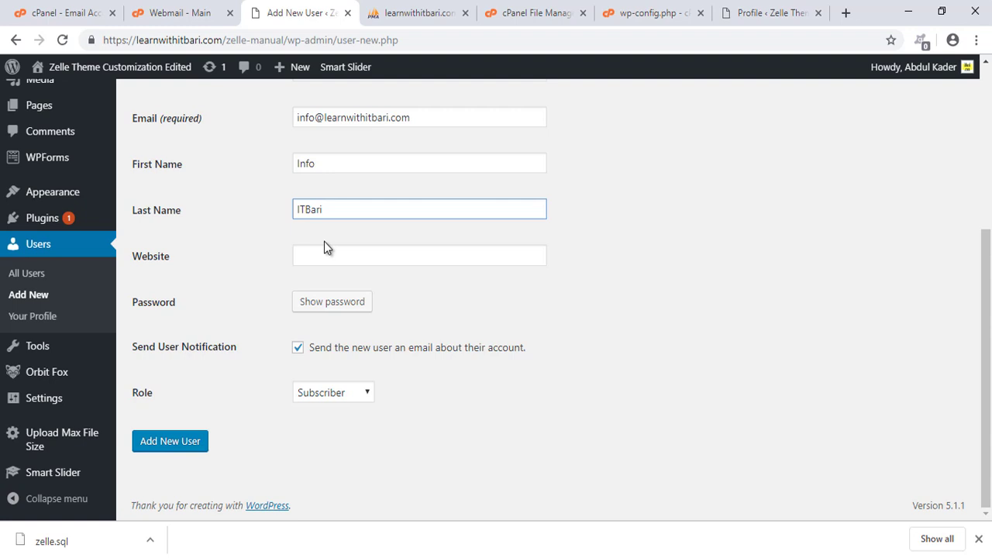
# Set a weak password, confirm it, choose the Administrator role, and add the user.
pyautogui.click(350, 303)
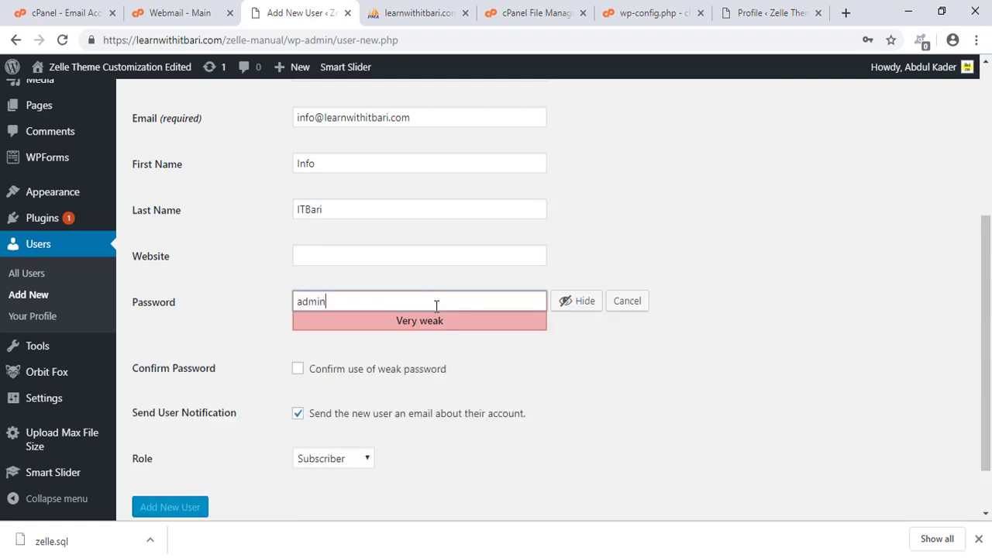
pyautogui.click(298, 370)
pyautogui.scroll(-2, 323, 429)
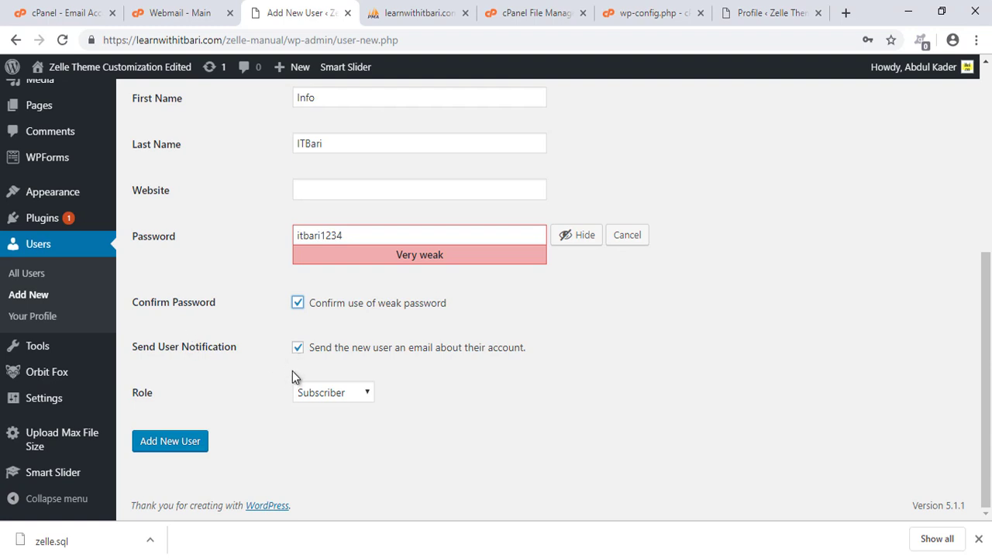
pyautogui.click(325, 393)
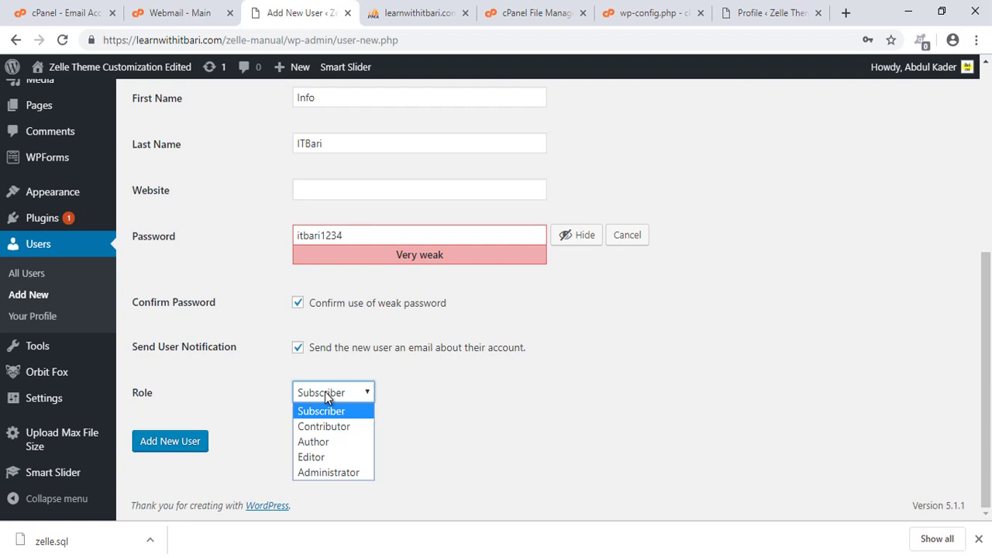
pyautogui.click(335, 472)
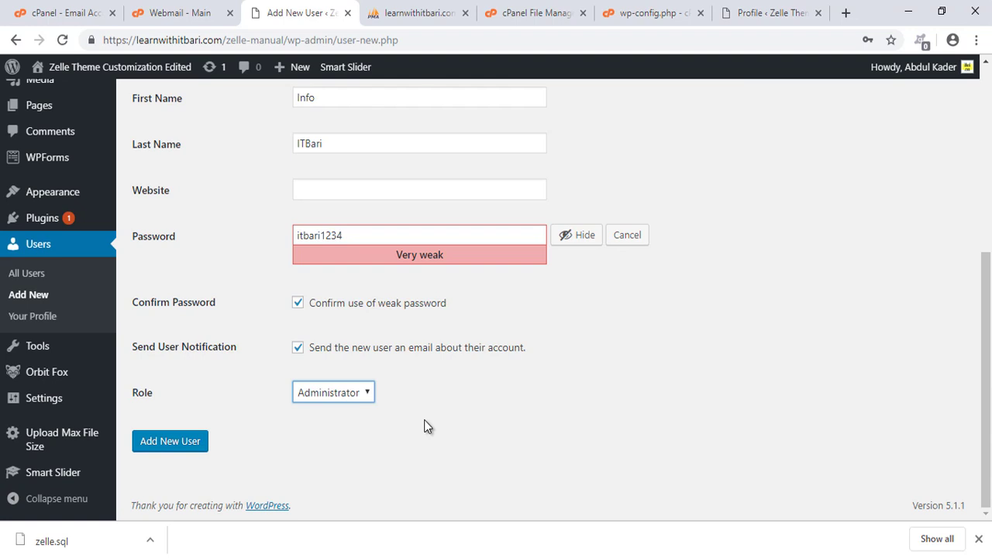
pyautogui.click(186, 442)
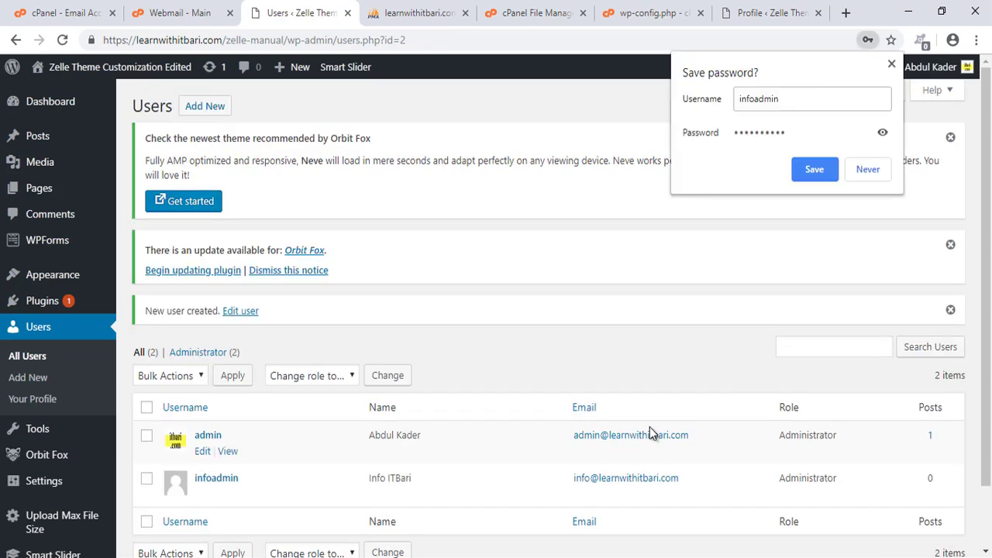
# Dismiss the browser's save-password offer and log out of the admin account.
pyautogui.click(893, 65)
pyautogui.scroll(-2, 238, 405)
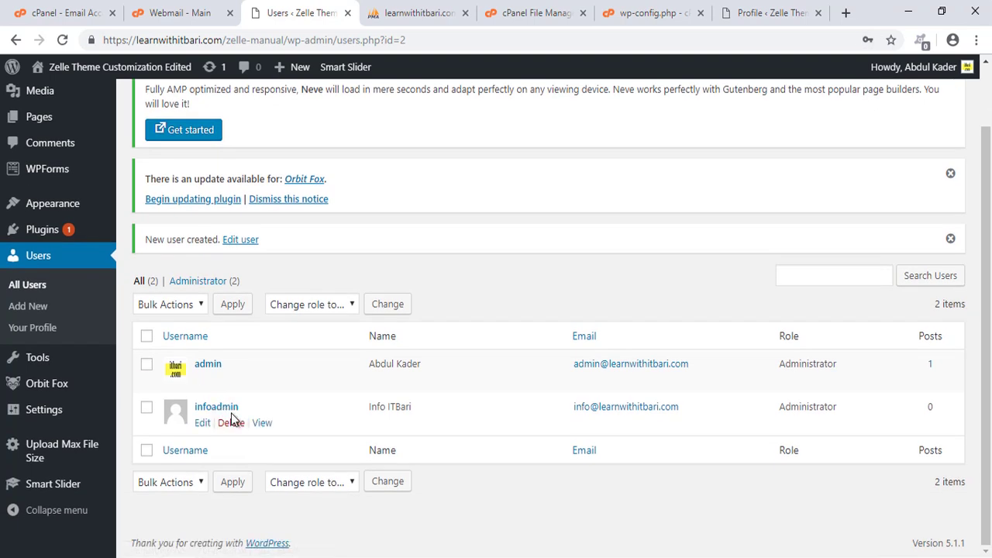
pyautogui.scroll(2, 276, 405)
pyautogui.moveTo(927, 67)
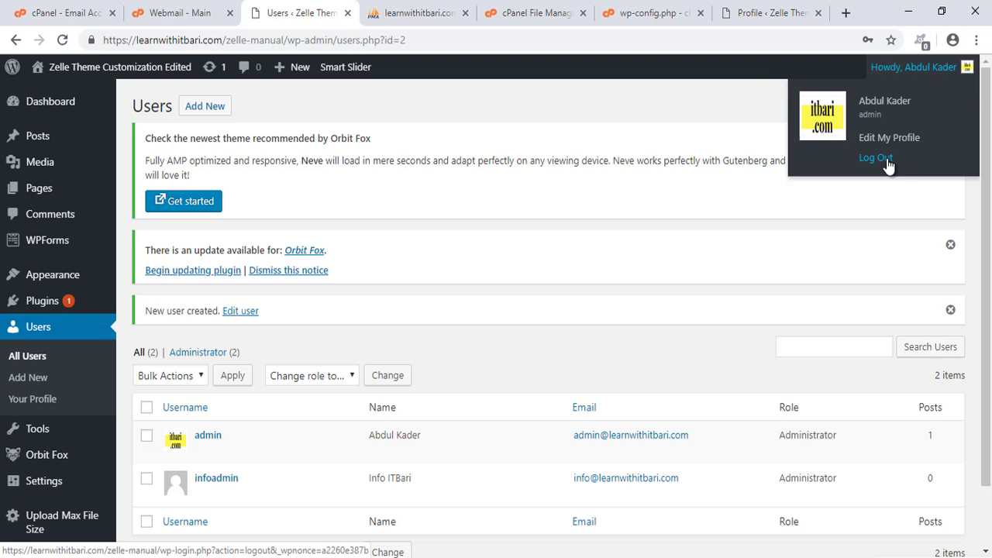
pyautogui.click(887, 160)
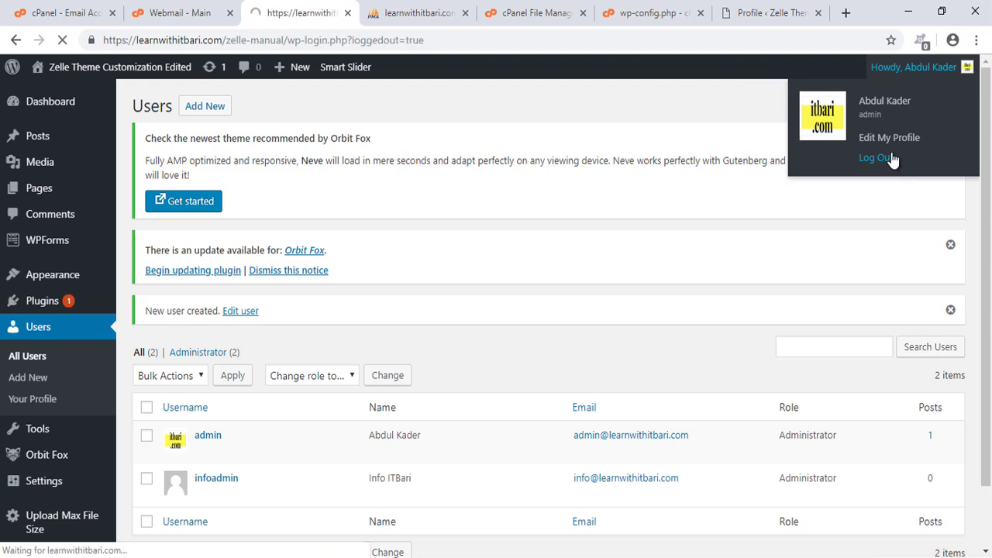
# Log in as infoadmin with its password and Remember Me ticked.
pyautogui.write('in')
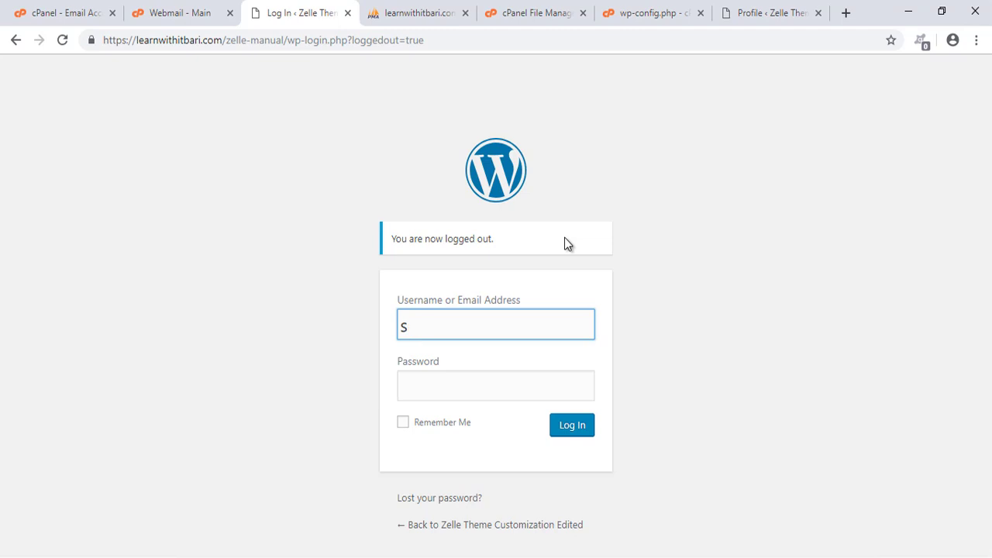
pyautogui.write('foadmin')
pyautogui.press('Tab')
pyautogui.write('••••••')
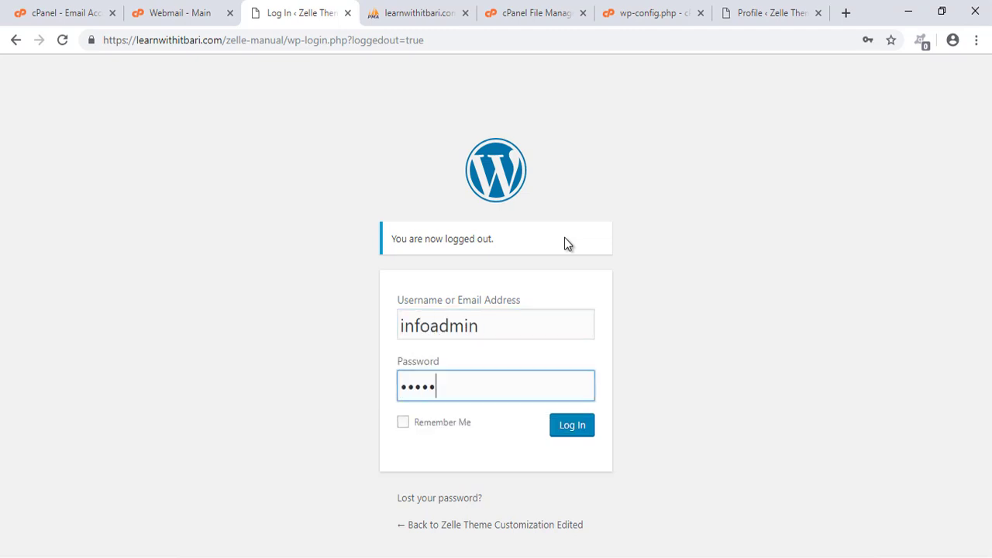
pyautogui.write('••••')
pyautogui.press('Tab')
pyautogui.press('space')
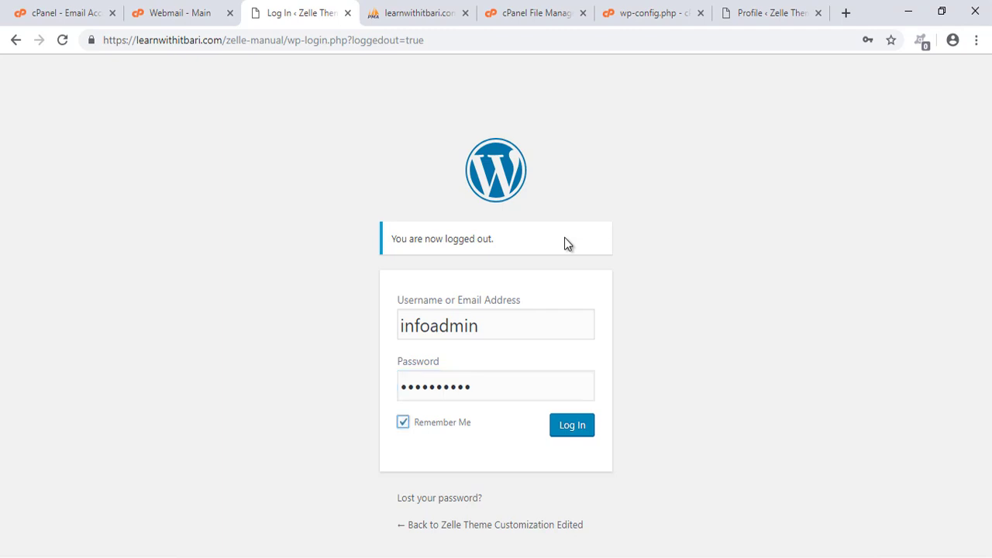
pyautogui.press('Return')
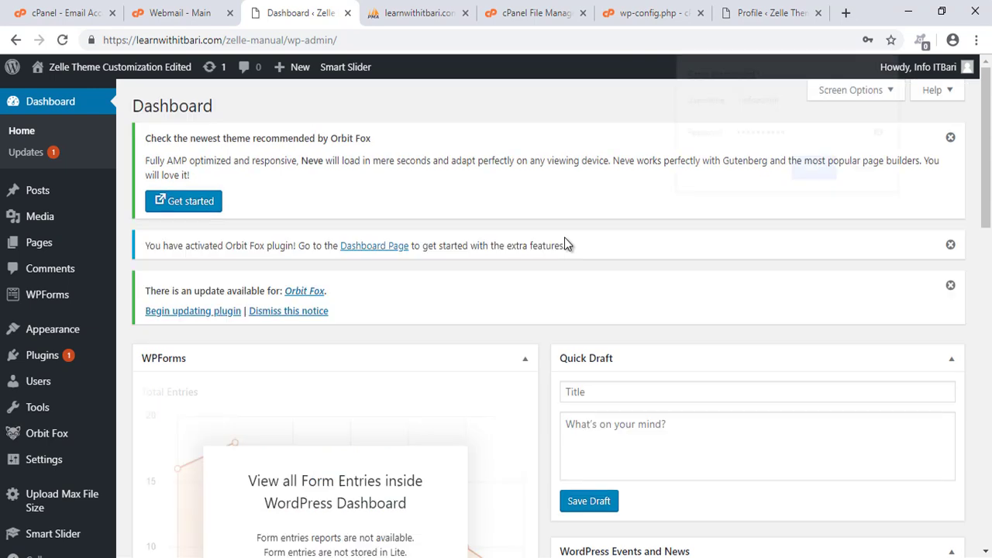
# Open the All Users list showing both Administrator accounts.
pyautogui.scroll(-2, 564, 260)
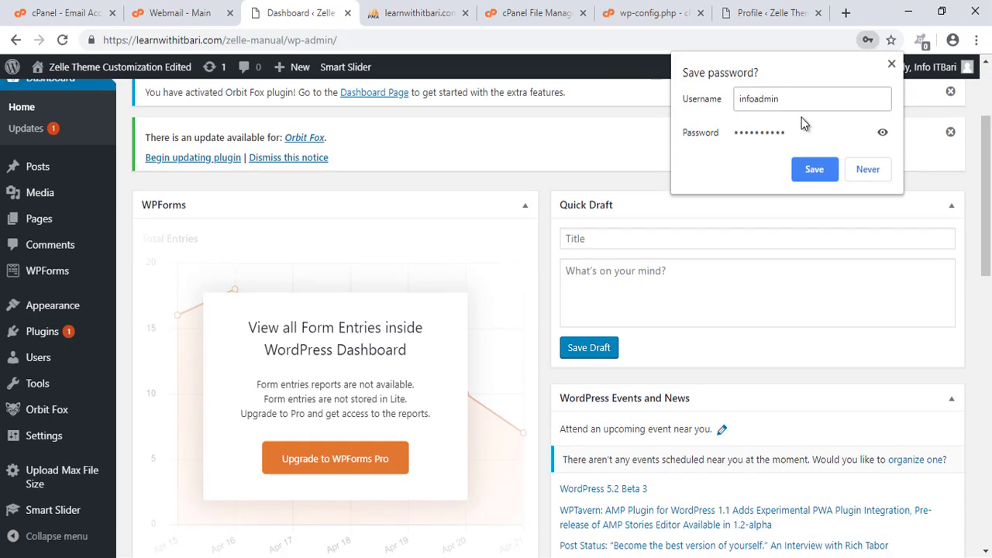
pyautogui.click(892, 65)
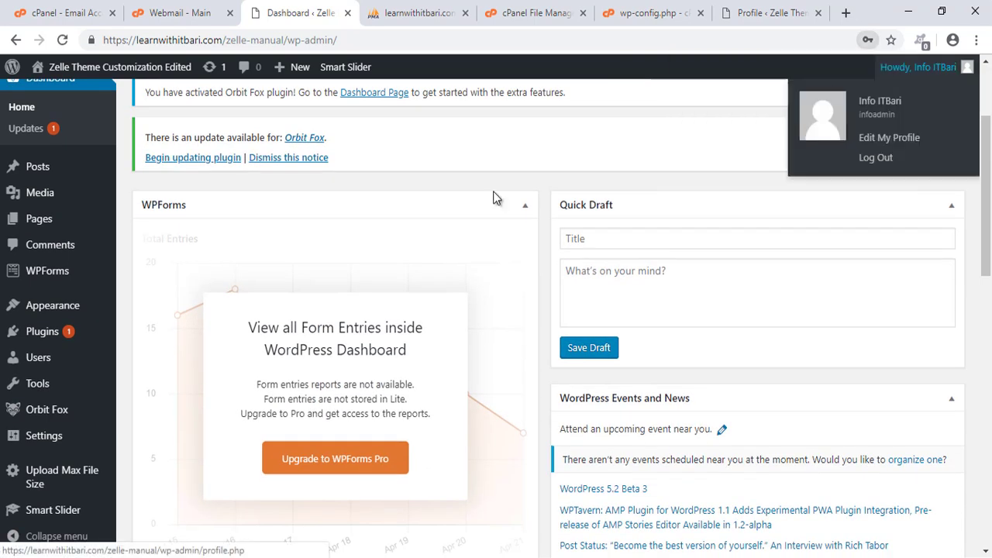
pyautogui.click(92, 358)
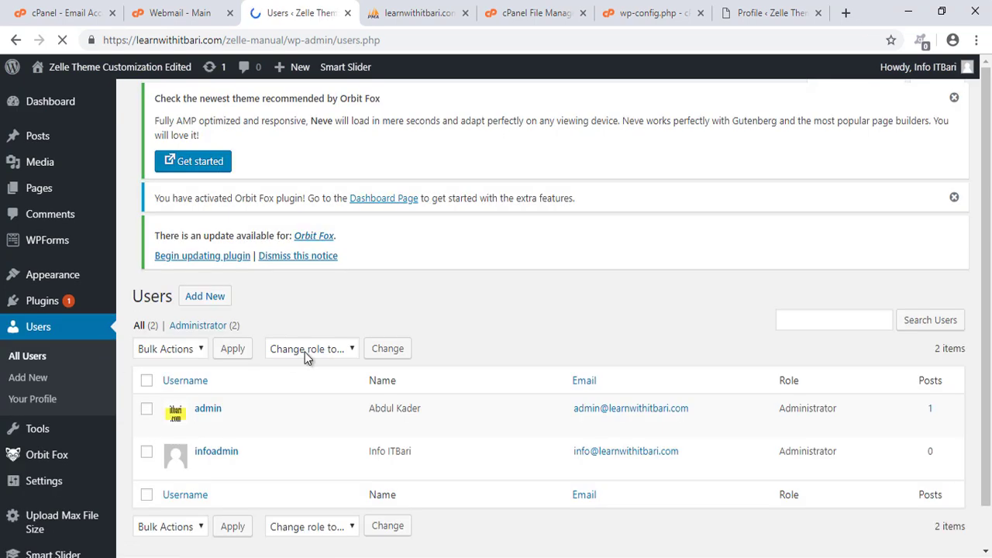
pyautogui.scroll(-1, 304, 352)
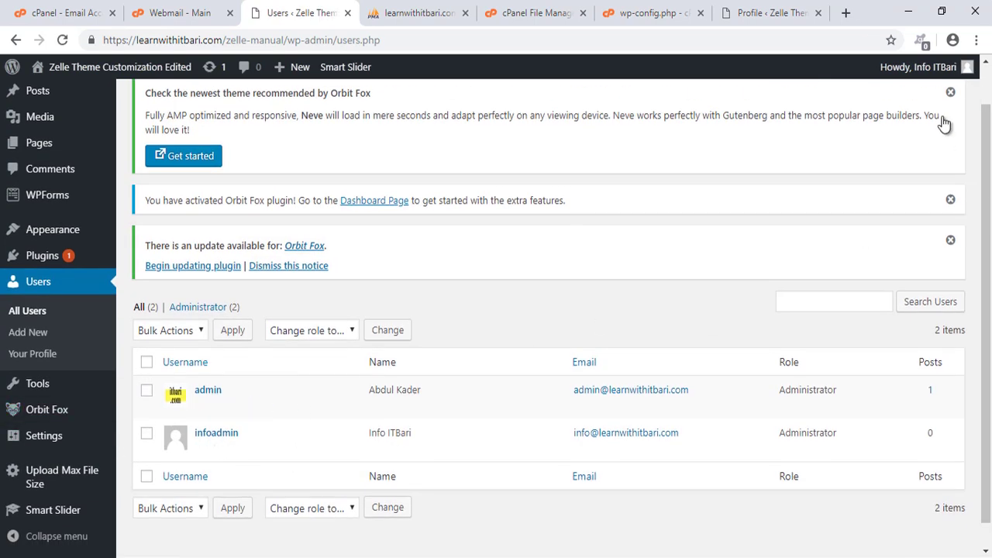
pyautogui.moveTo(962, 67)
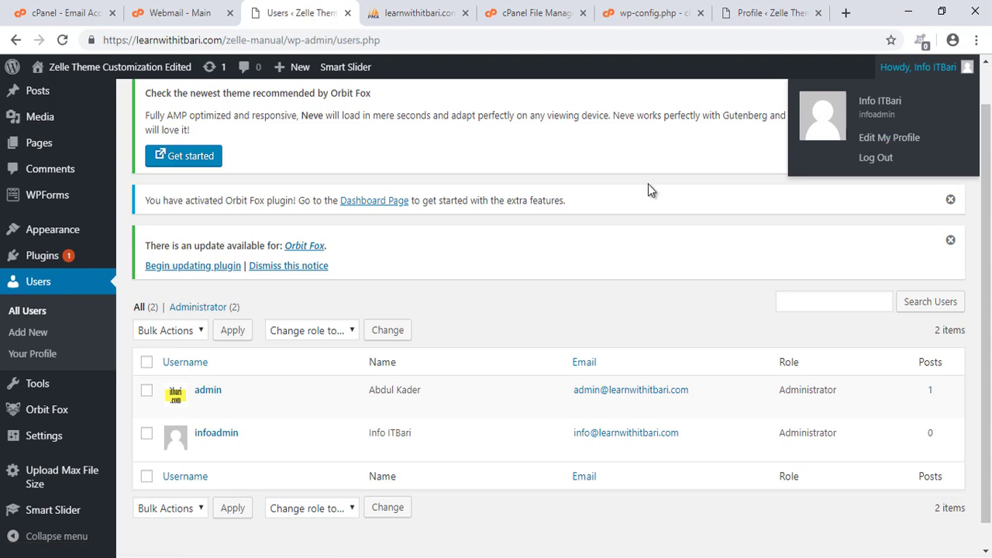
pyautogui.scroll(-1, 501, 330)
# Highlight the admin row and choose Delete under it.
pyautogui.moveTo(121, 335)
pyautogui.mouseDown()
pyautogui.moveTo(514, 377)
pyautogui.moveTo(981, 408)
pyautogui.moveTo(983, 396)
pyautogui.mouseUp()
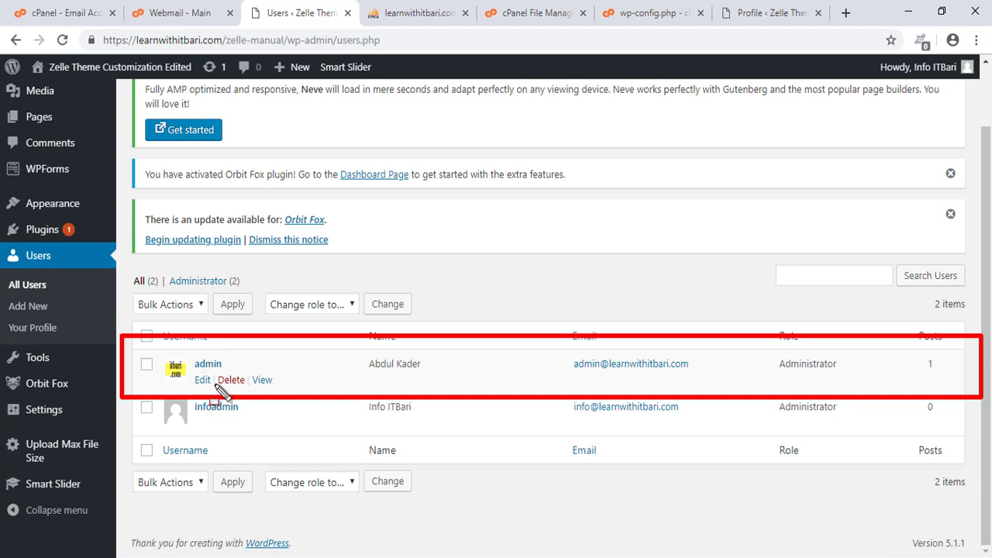
pyautogui.hotkey('ctrl', 'z')
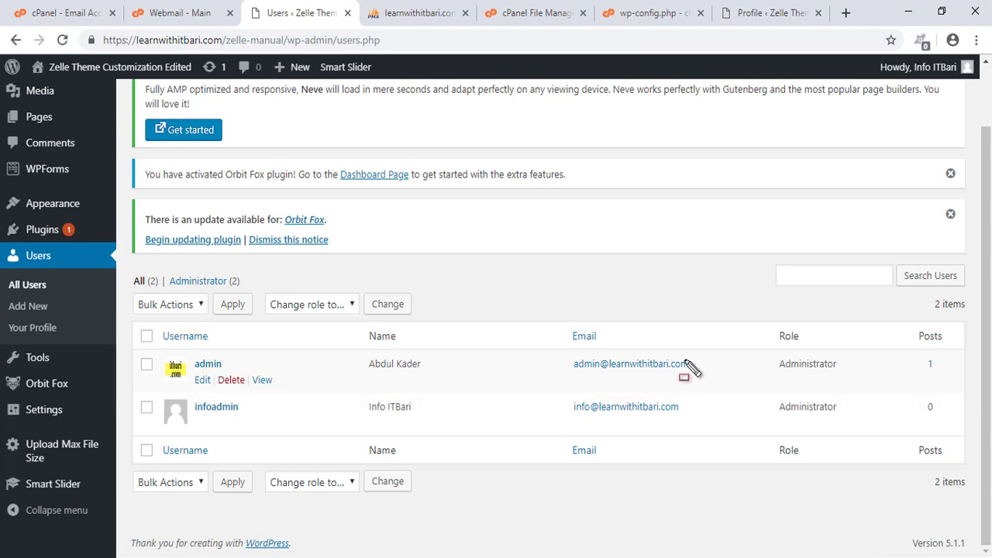
pyautogui.moveTo(743, 310); pyautogui.dragTo(872, 441)
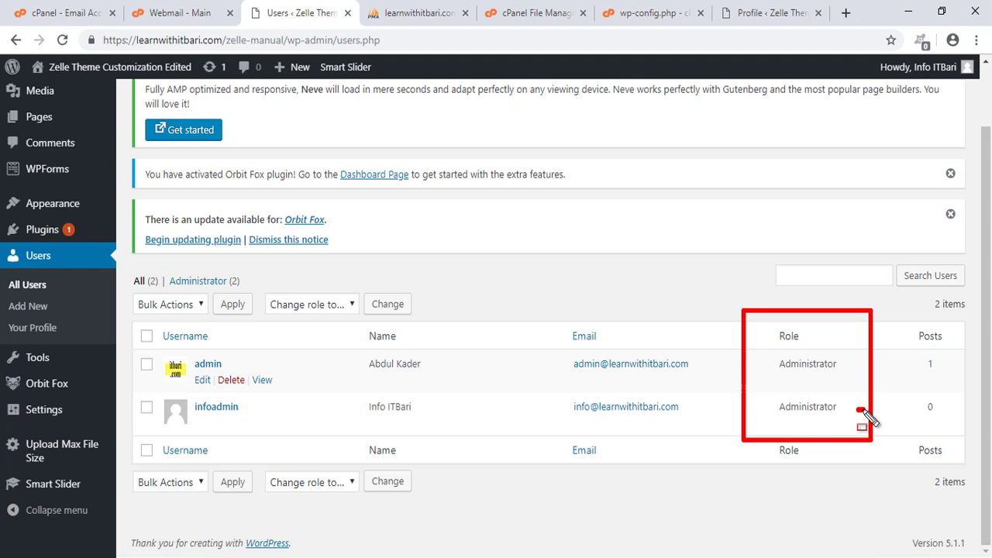
pyautogui.moveTo(144, 335); pyautogui.dragTo(347, 385)
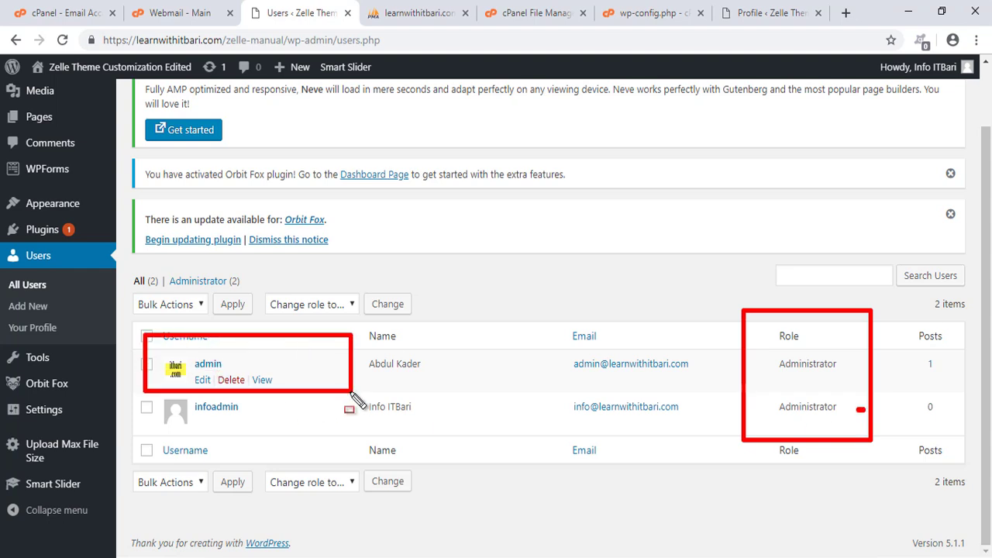
pyautogui.press('Escape')
pyautogui.click(224, 382)
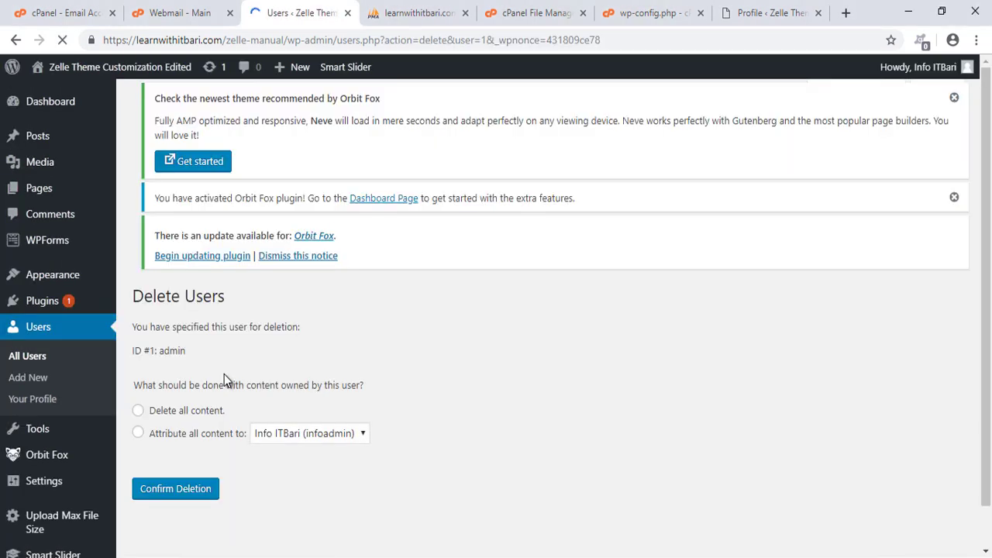
# Attribute all of admin's content to Info ITBari (infoadmin).
pyautogui.scroll(-1, 255, 357)
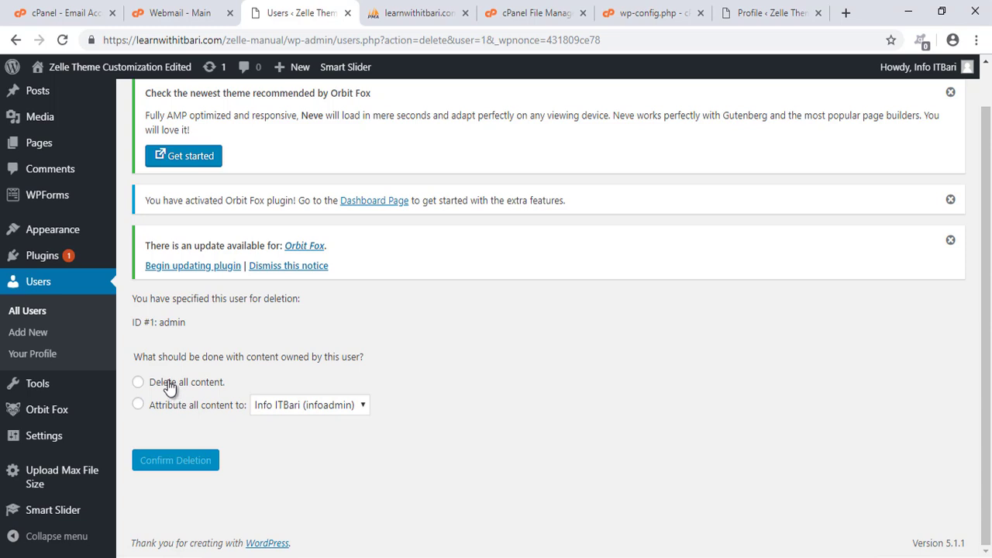
pyautogui.moveTo(116, 364)
pyautogui.mouseDown()
pyautogui.moveTo(155, 394)
pyautogui.moveTo(283, 396)
pyautogui.mouseUp()
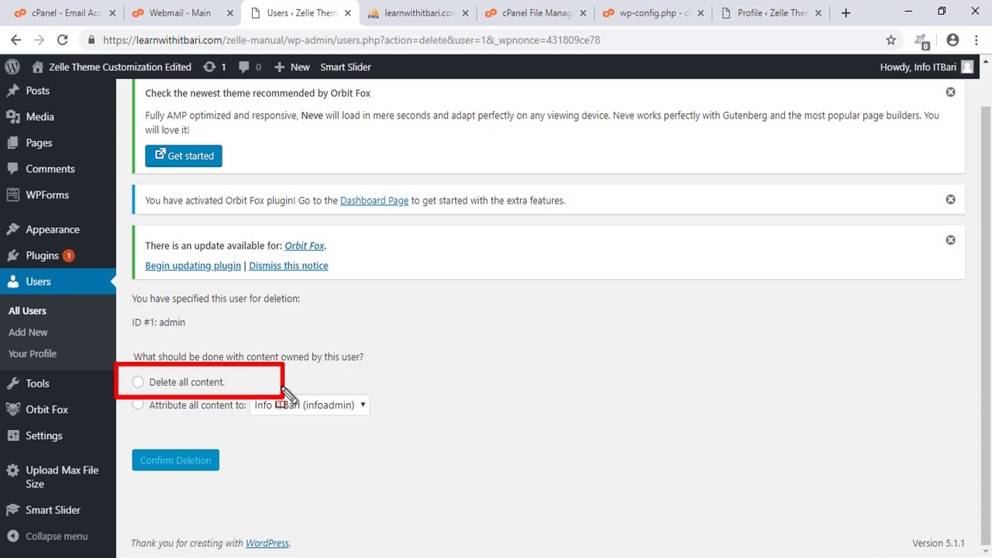
pyautogui.press('Escape')
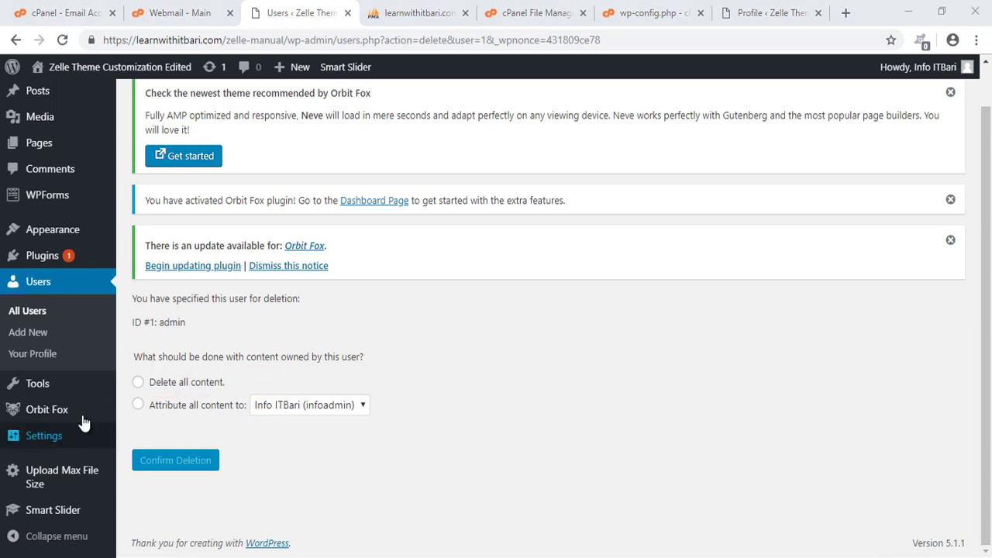
pyautogui.moveTo(110, 393)
pyautogui.mouseDown()
pyautogui.moveTo(141, 405)
pyautogui.moveTo(394, 419)
pyautogui.mouseUp()
pyautogui.press('Escape')
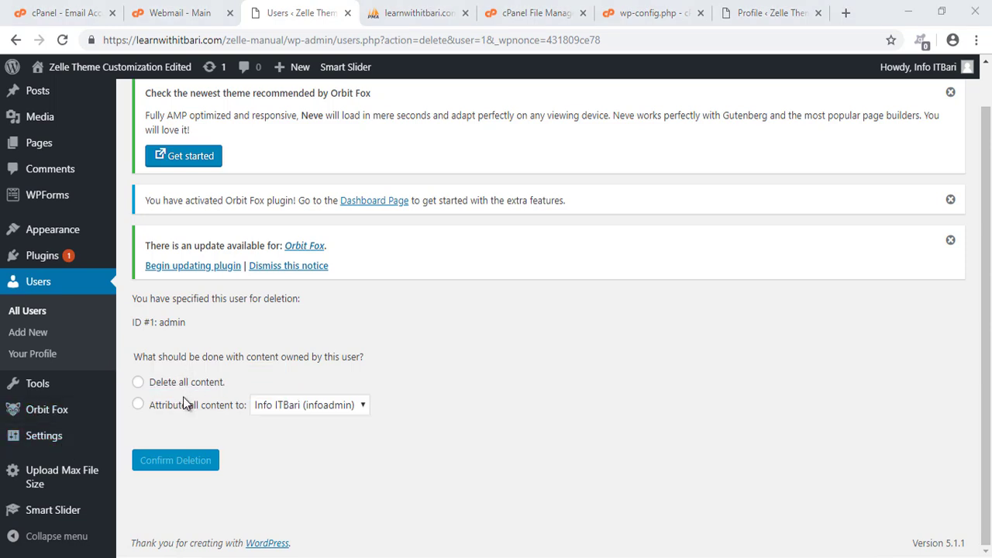
pyautogui.click(137, 405)
pyautogui.click(298, 409)
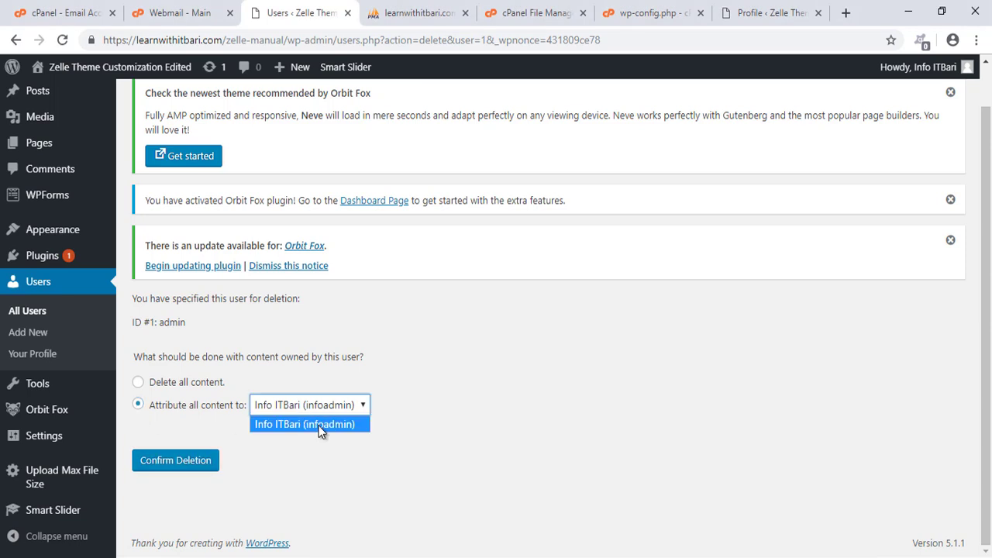
pyautogui.click(324, 448)
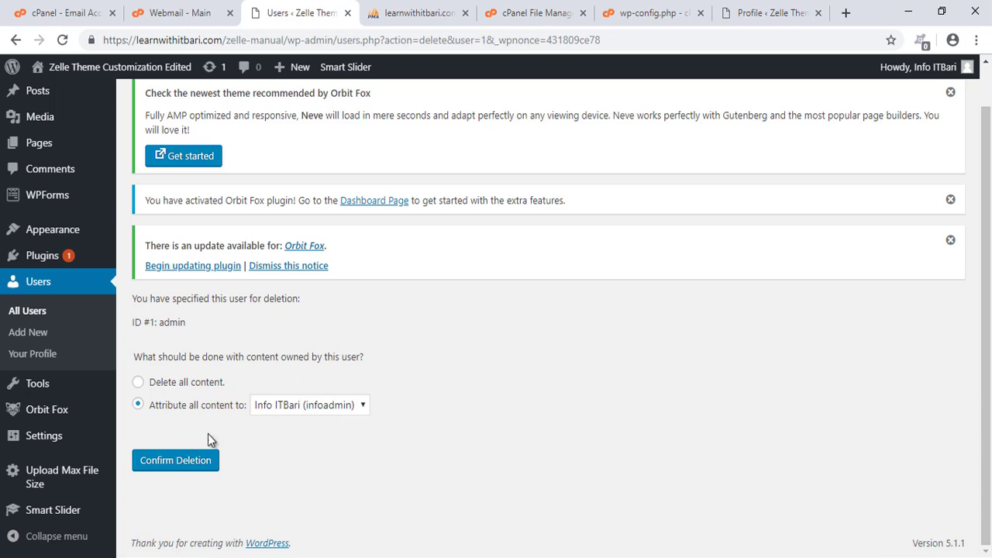
# Highlight the chosen content-attribution setting on the deletion page.
pyautogui.moveTo(119, 388); pyautogui.dragTo(414, 423)
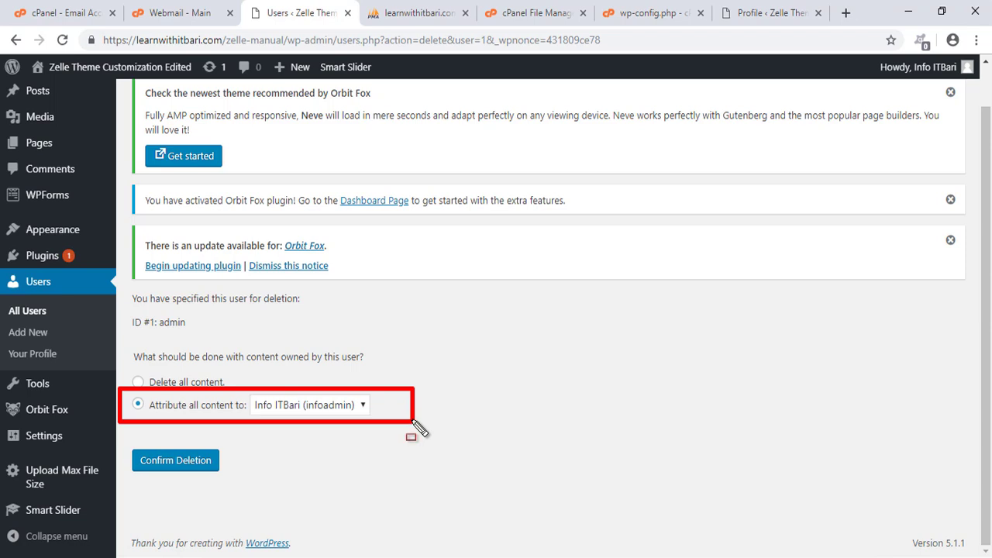
pyautogui.hotkey('ctrl', 'z')
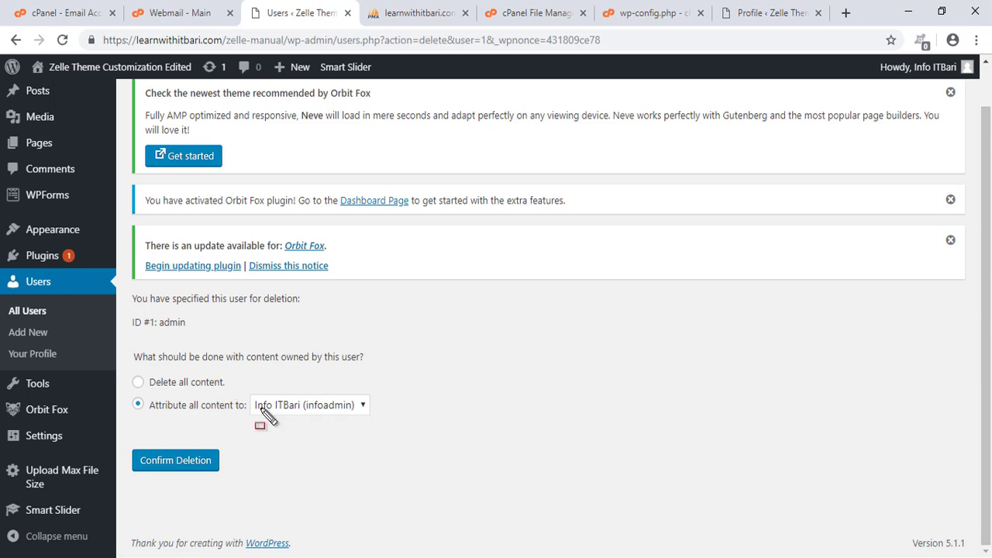
pyautogui.moveTo(247, 386); pyautogui.dragTo(374, 426)
pyautogui.press('Escape')
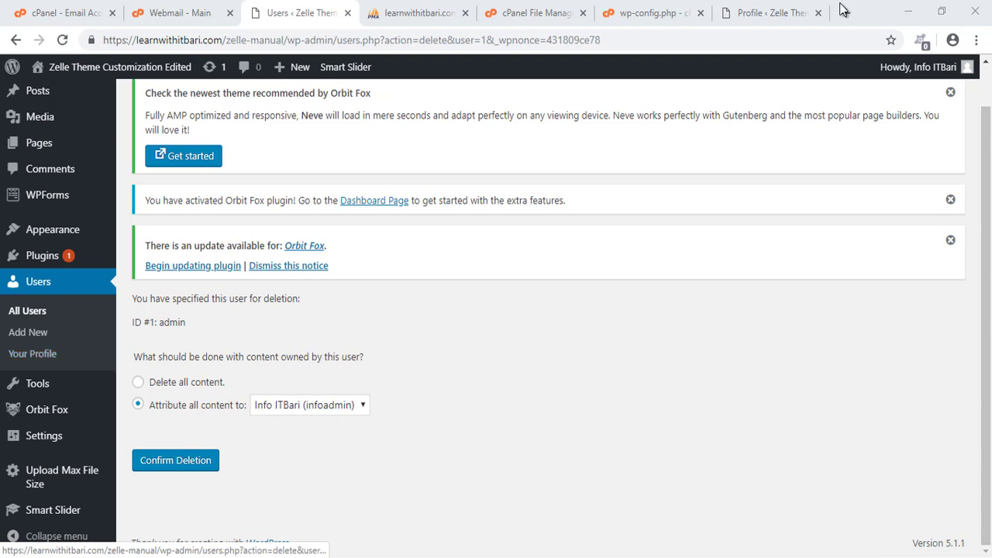
# Log out of infoadmin and log back in as admin with Remember Me.
pyautogui.moveTo(919, 67)
pyautogui.click(876, 158)
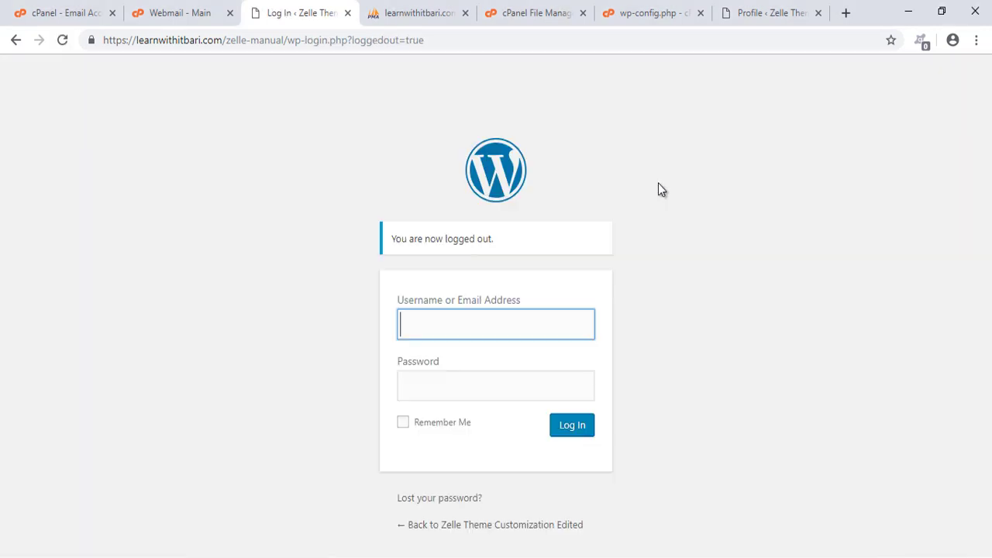
pyautogui.write('admin')
pyautogui.press('Tab')
pyautogui.write('*****')
pyautogui.press('Tab')
pyautogui.press('space')
pyautogui.press('Return')
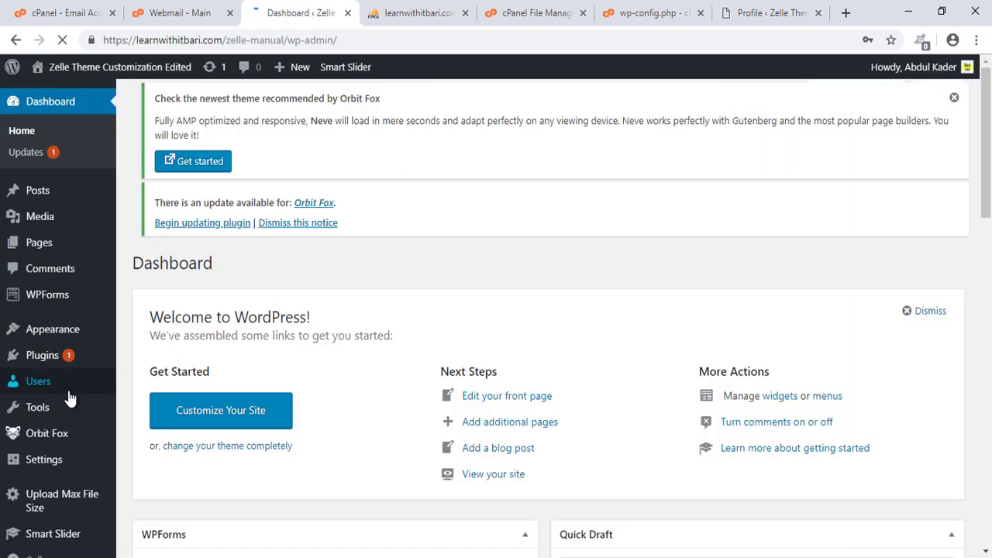
# In Users, start deleting infoadmin and choose to delete all its content.
pyautogui.click(70, 382)
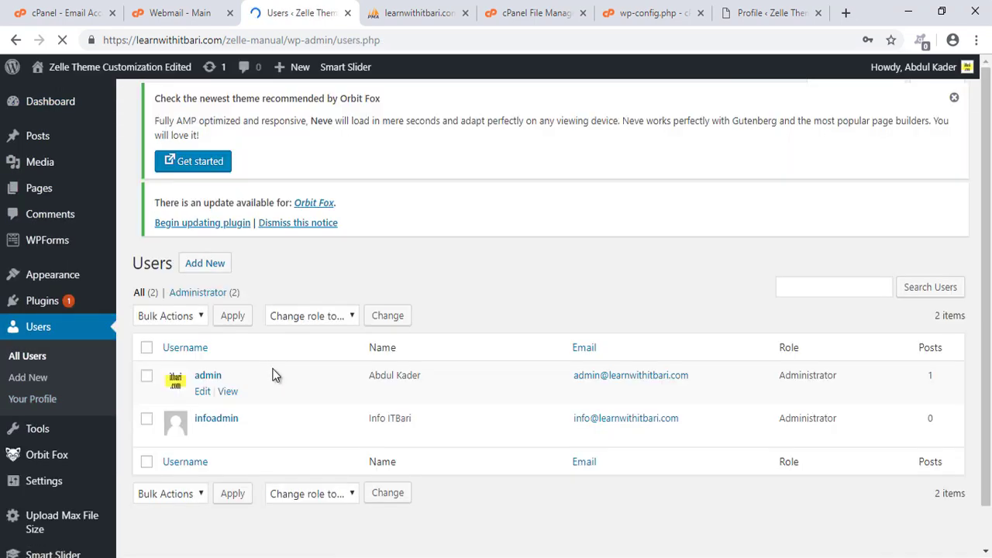
pyautogui.scroll(-1, 271, 370)
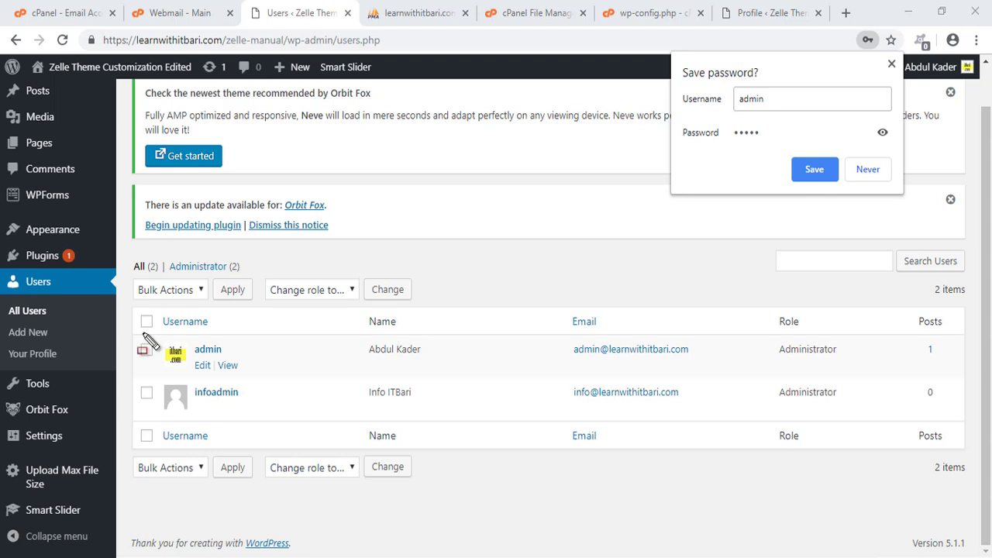
pyautogui.click(892, 65)
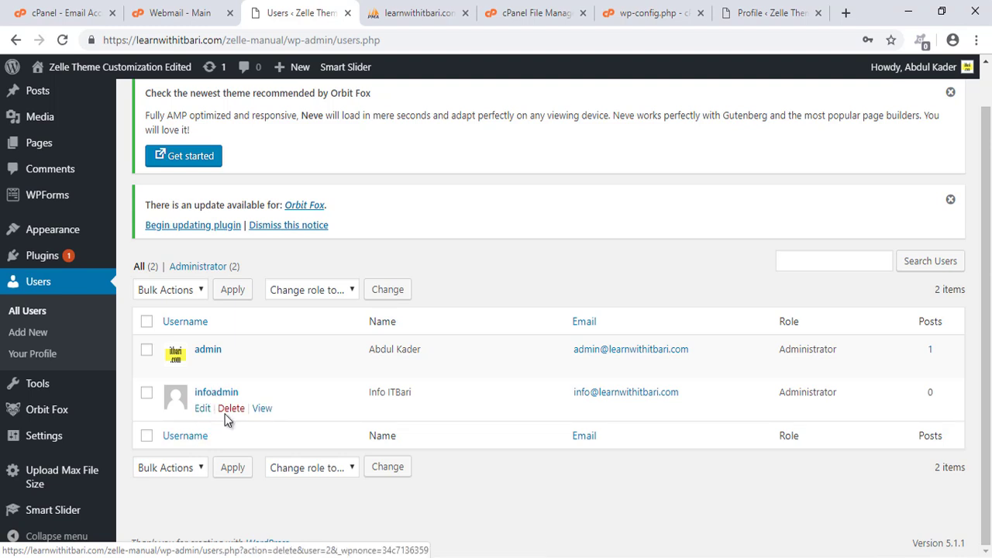
pyautogui.click(230, 412)
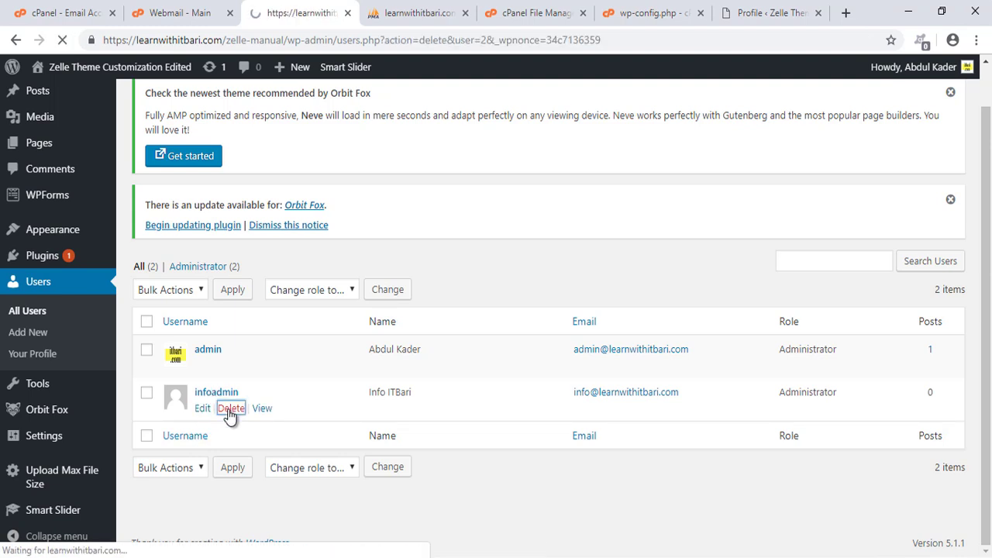
pyautogui.click(186, 387)
# Confirm infoadmin's deletion and highlight the Users list now holding only admin.
pyautogui.click(180, 463)
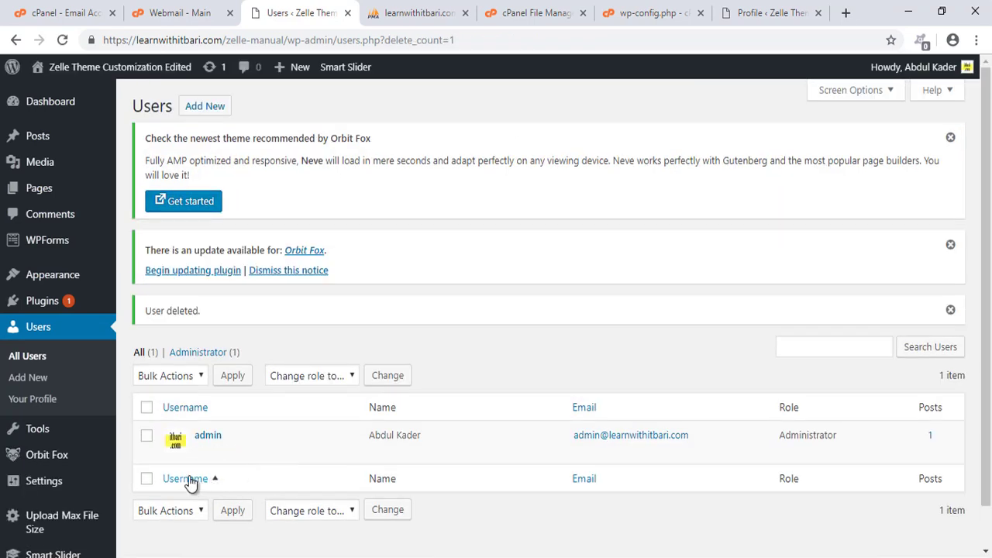
pyautogui.moveTo(130, 383); pyautogui.dragTo(974, 481)
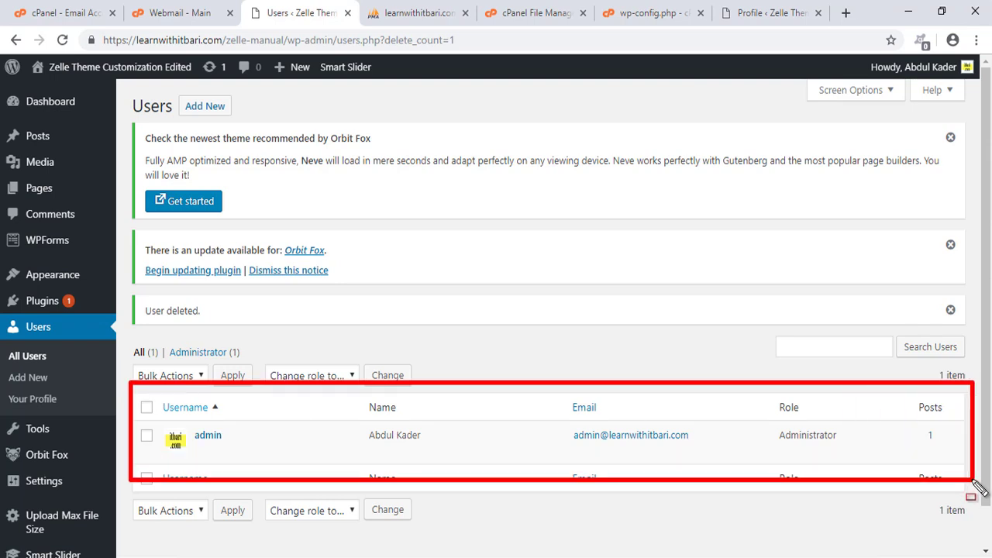
pyautogui.moveTo(541, 414); pyautogui.dragTo(712, 459)
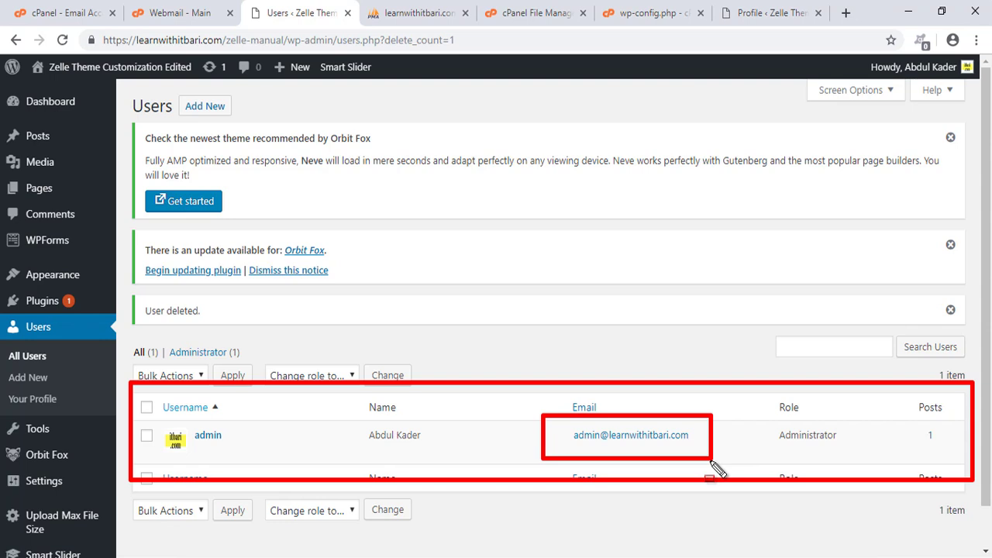
pyautogui.press('Escape')
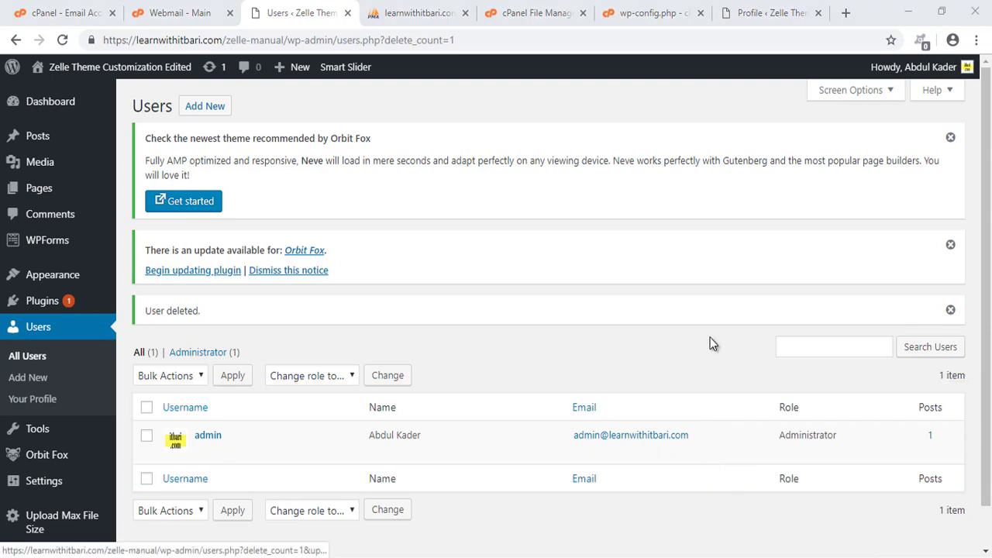